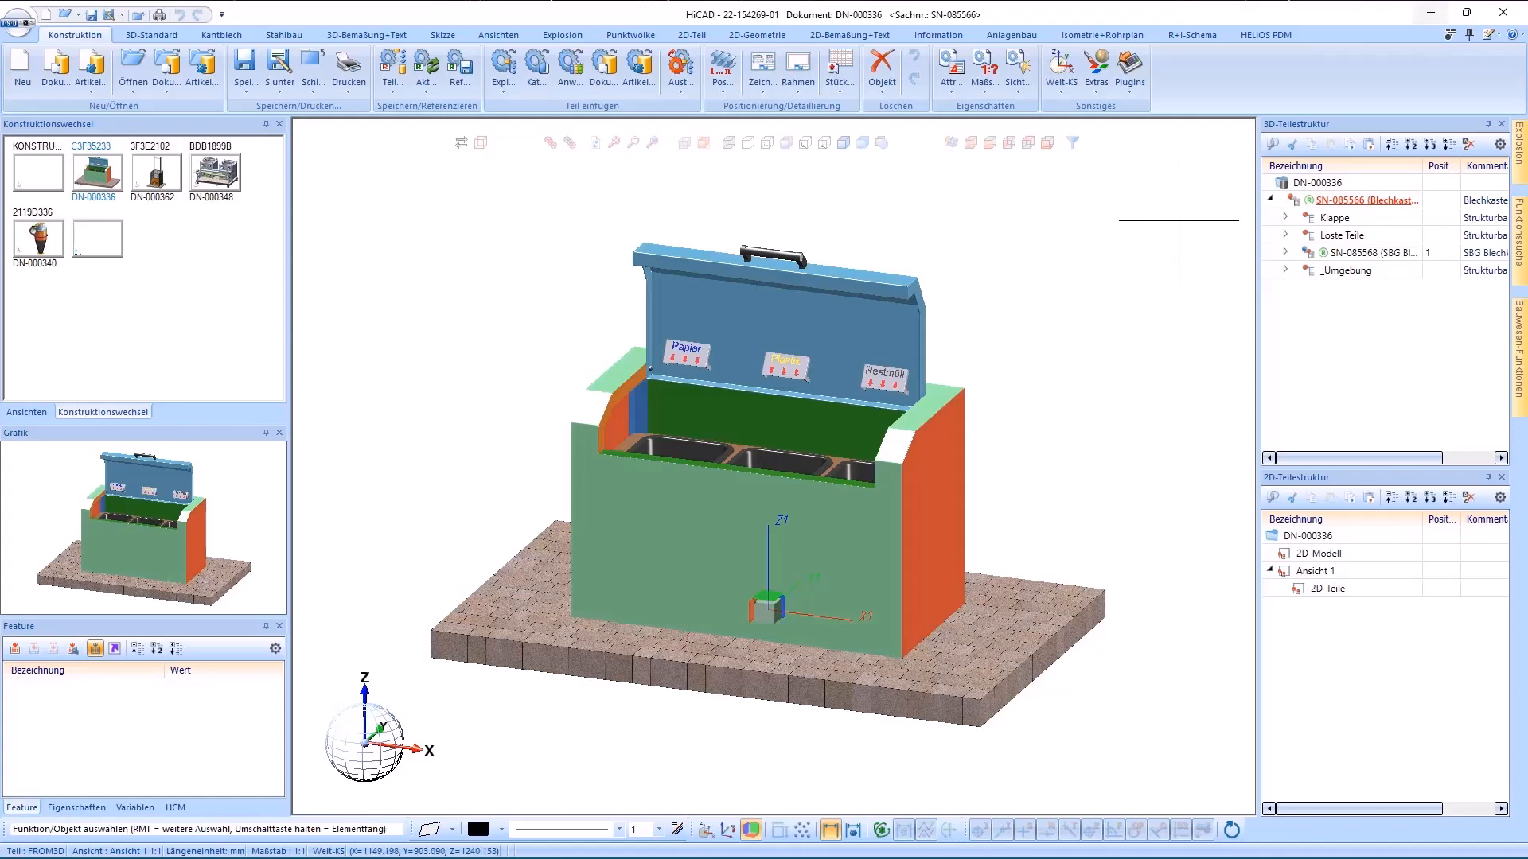
# In the configuration editor under Modellierung > Teileeigenschaften, set Abmessungen berechnen to Immer and enable Abmessungen sortieren.
pyautogui.click(1498, 40)
pyautogui.click(1476, 57)
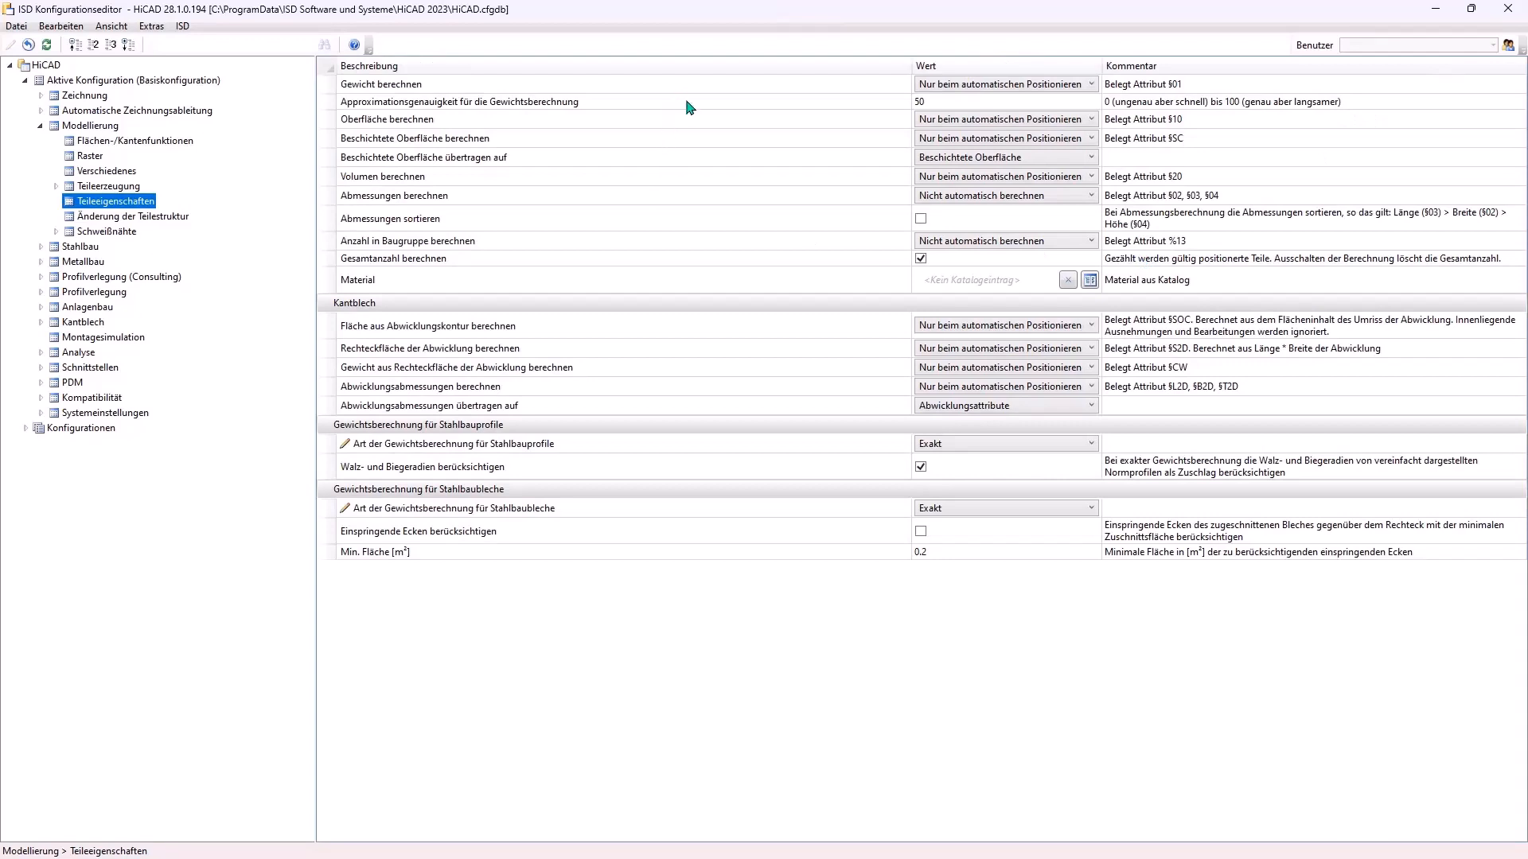
pyautogui.click(752, 201)
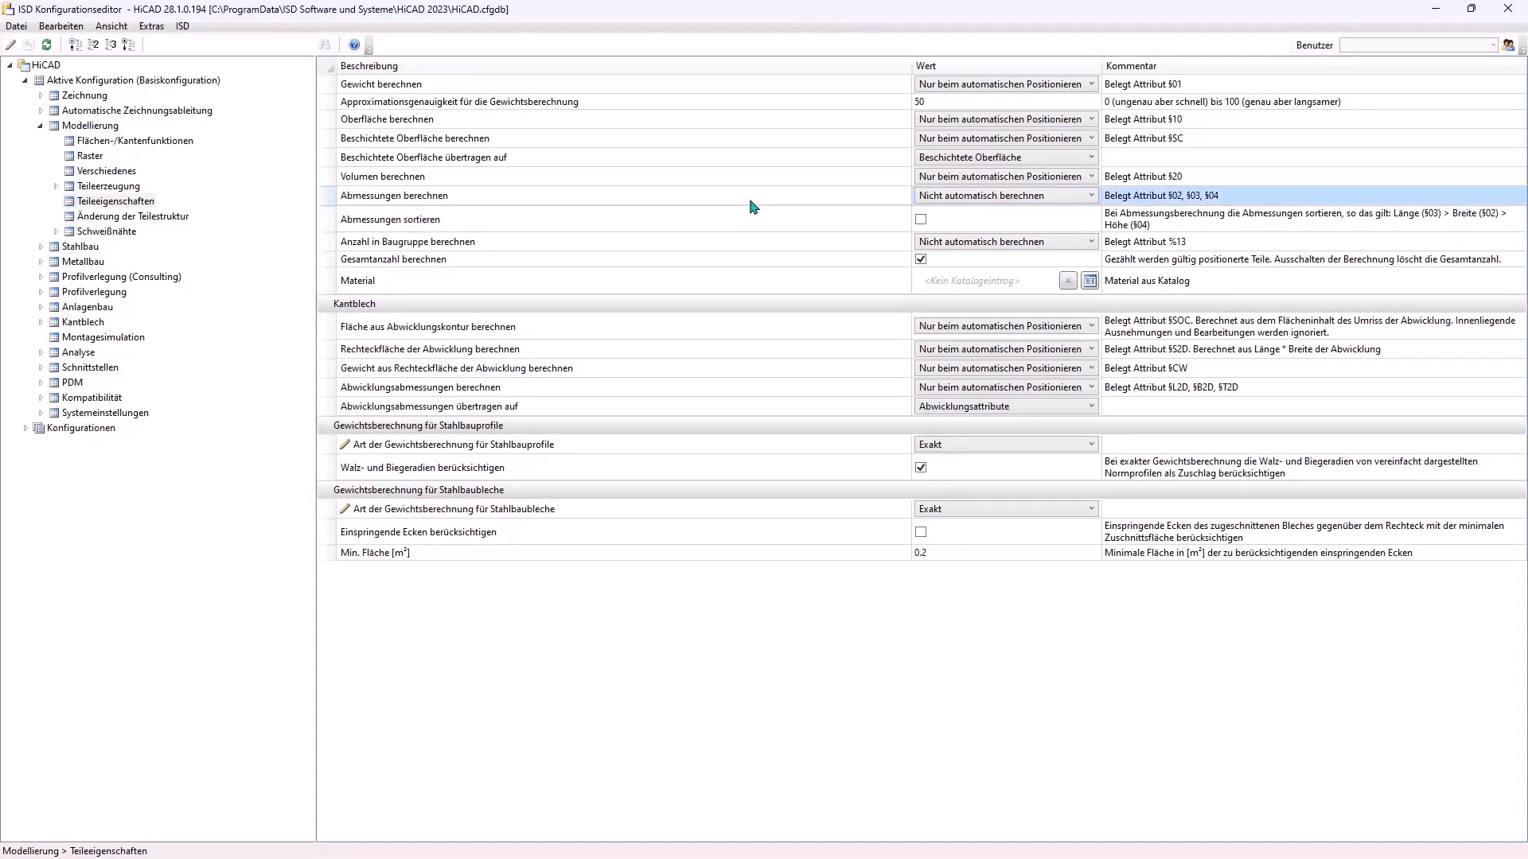
pyautogui.click(1020, 199)
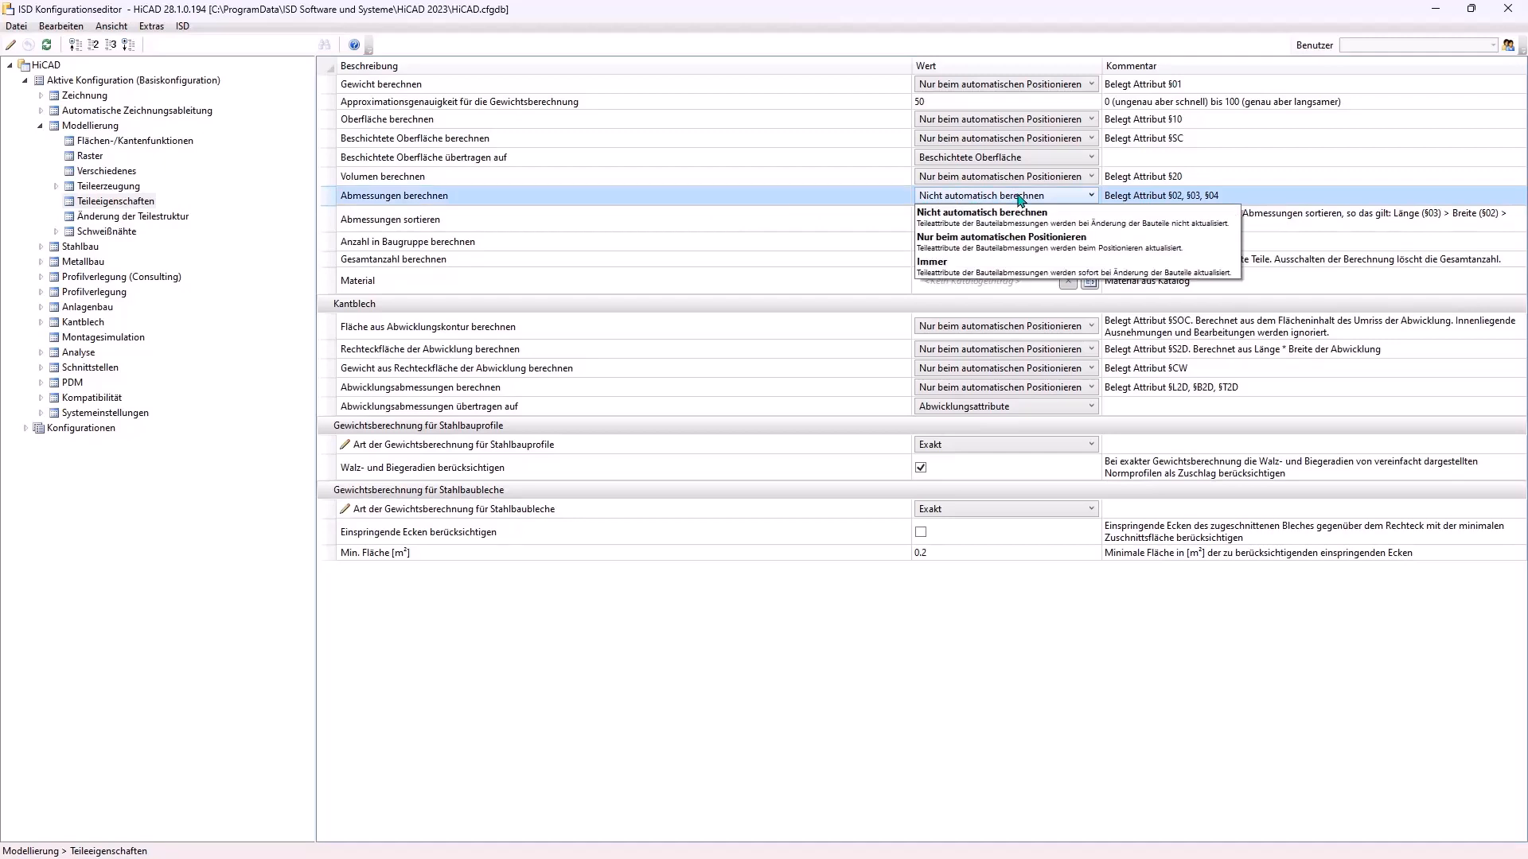
pyautogui.click(1001, 270)
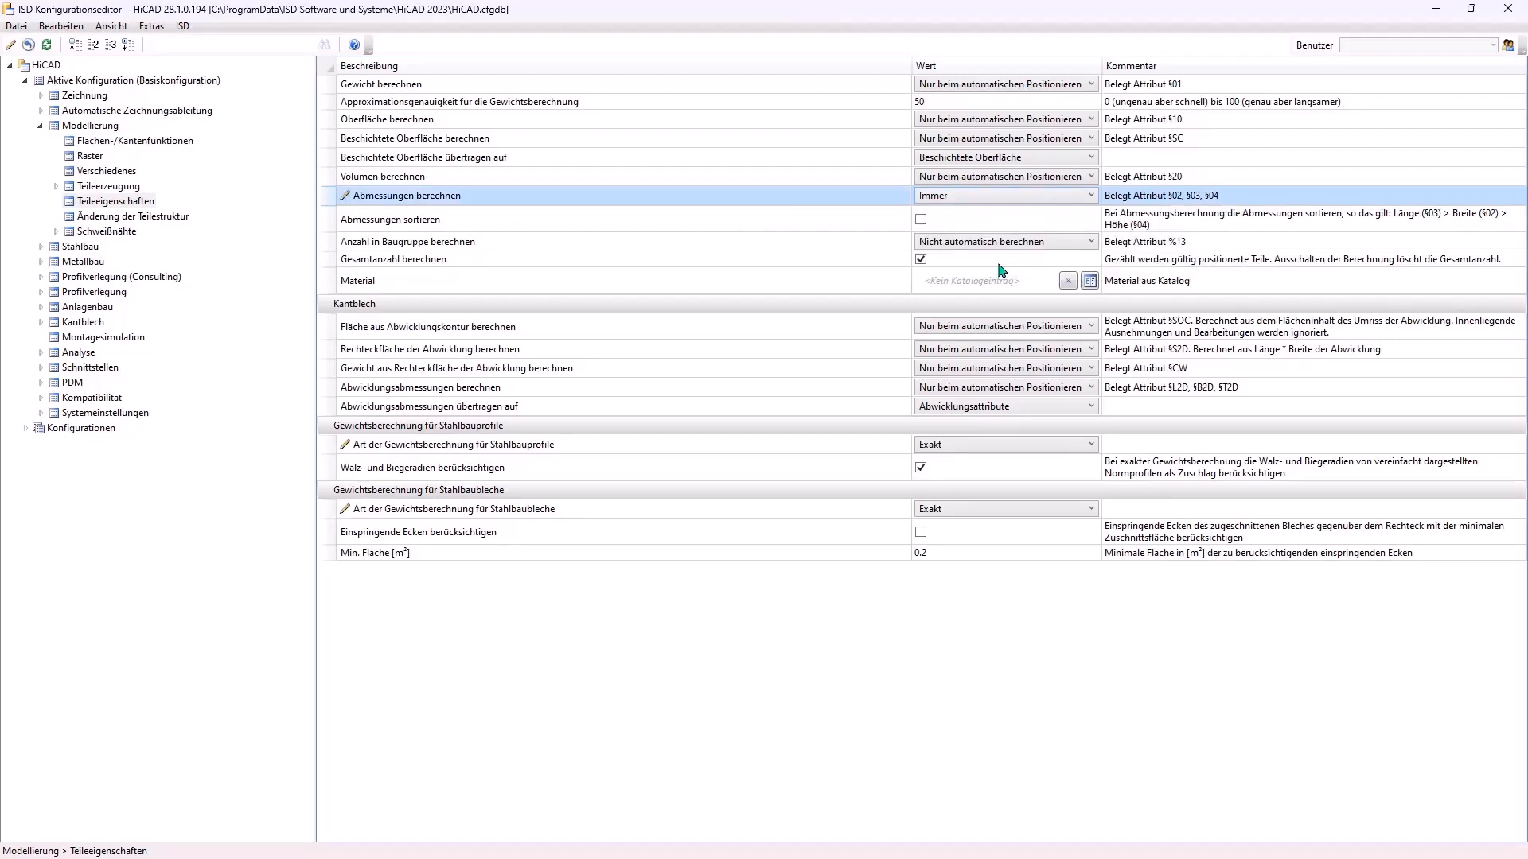
pyautogui.click(921, 220)
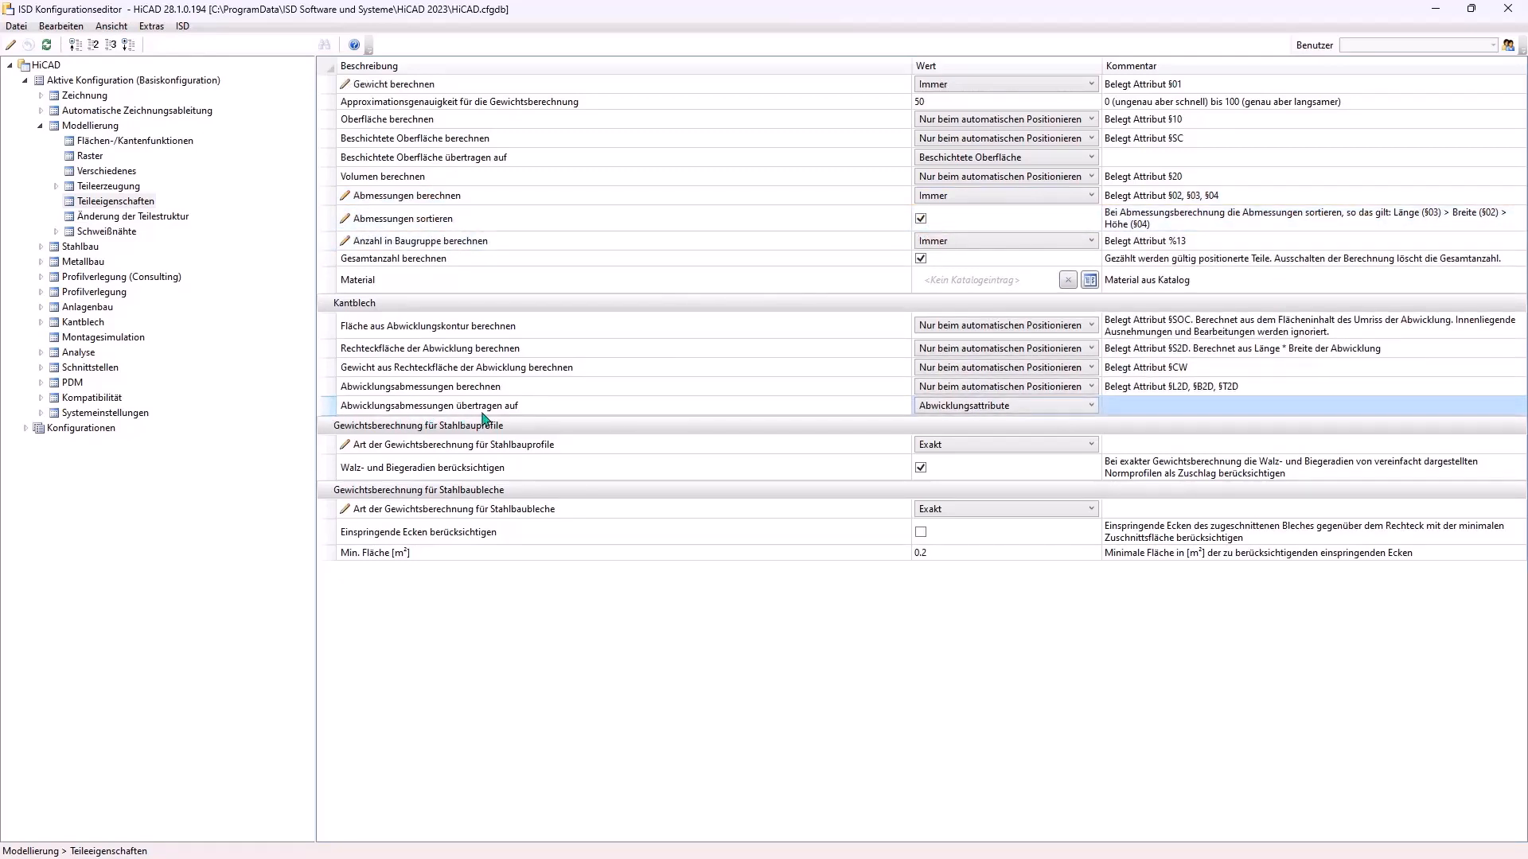
# Review the choices for Abwicklungsabmessungen übertragen auf, keep Abwicklungsattribute, and close the configuration editor.
pyautogui.click(968, 409)
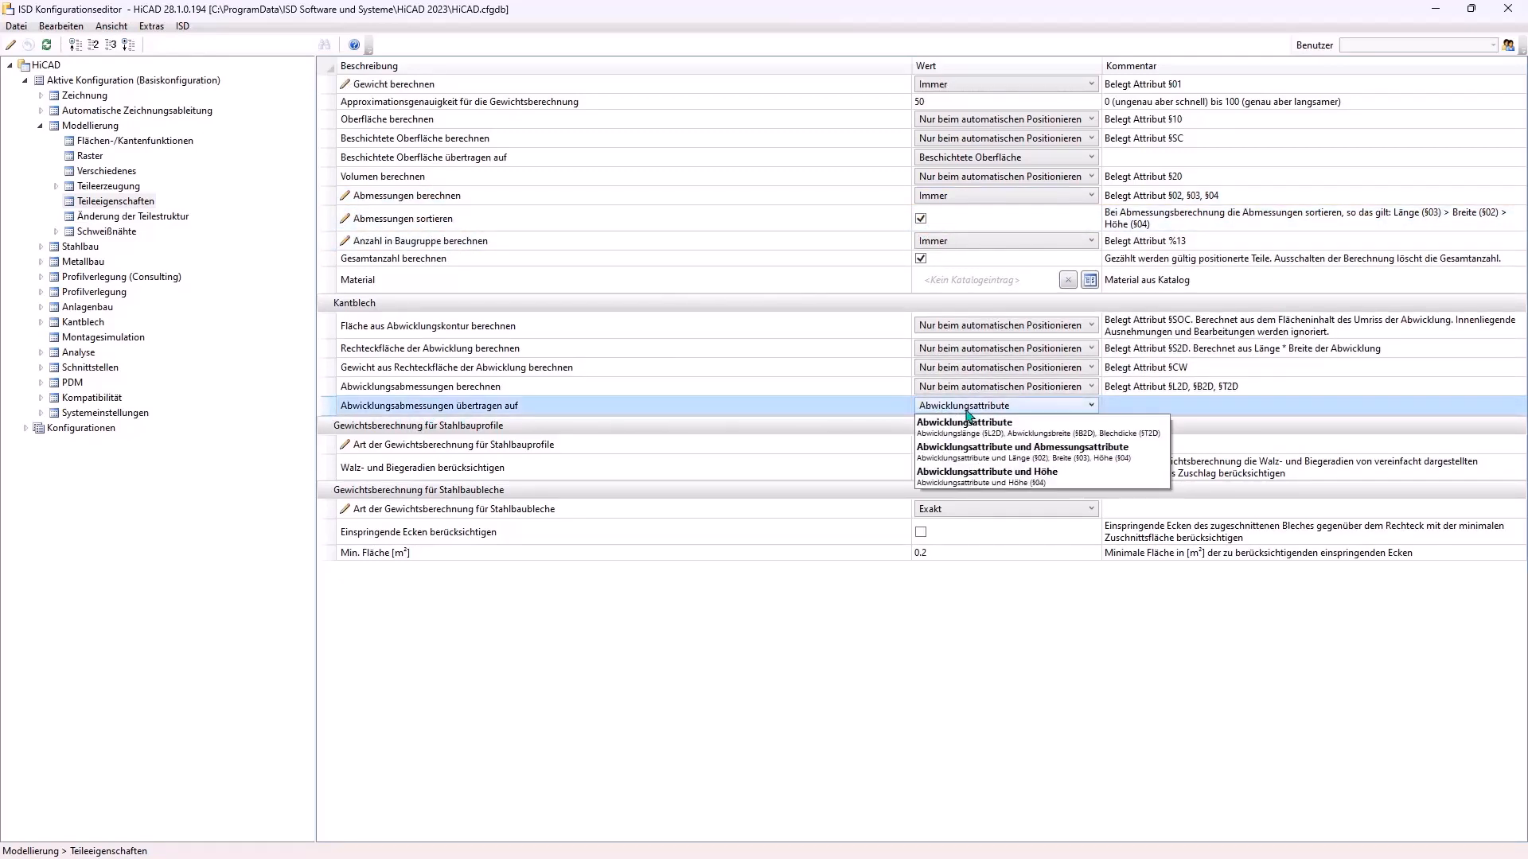
pyautogui.click(1087, 435)
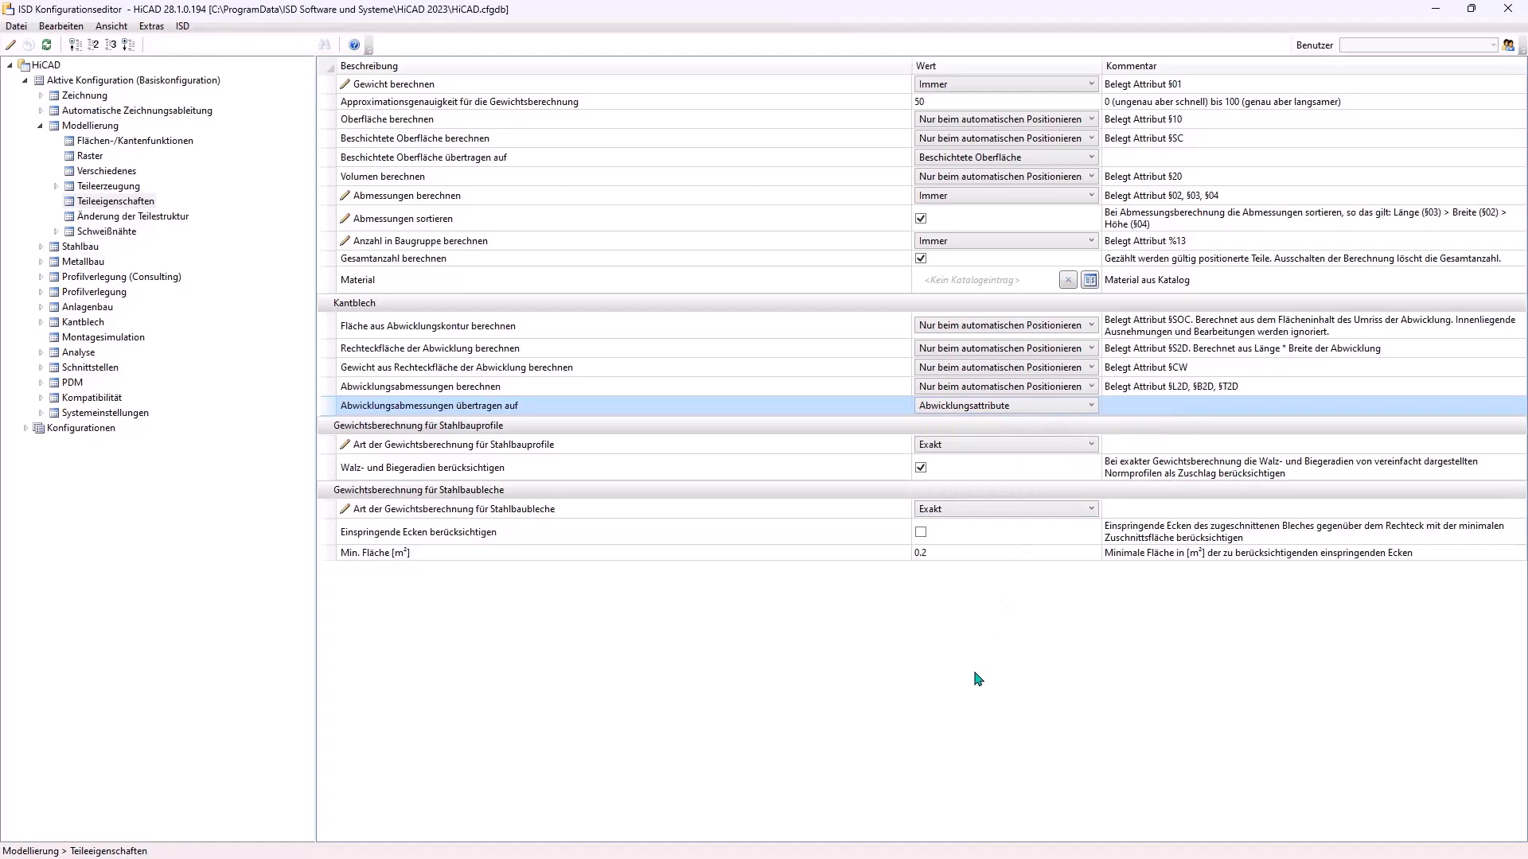
pyautogui.click(1501, 9)
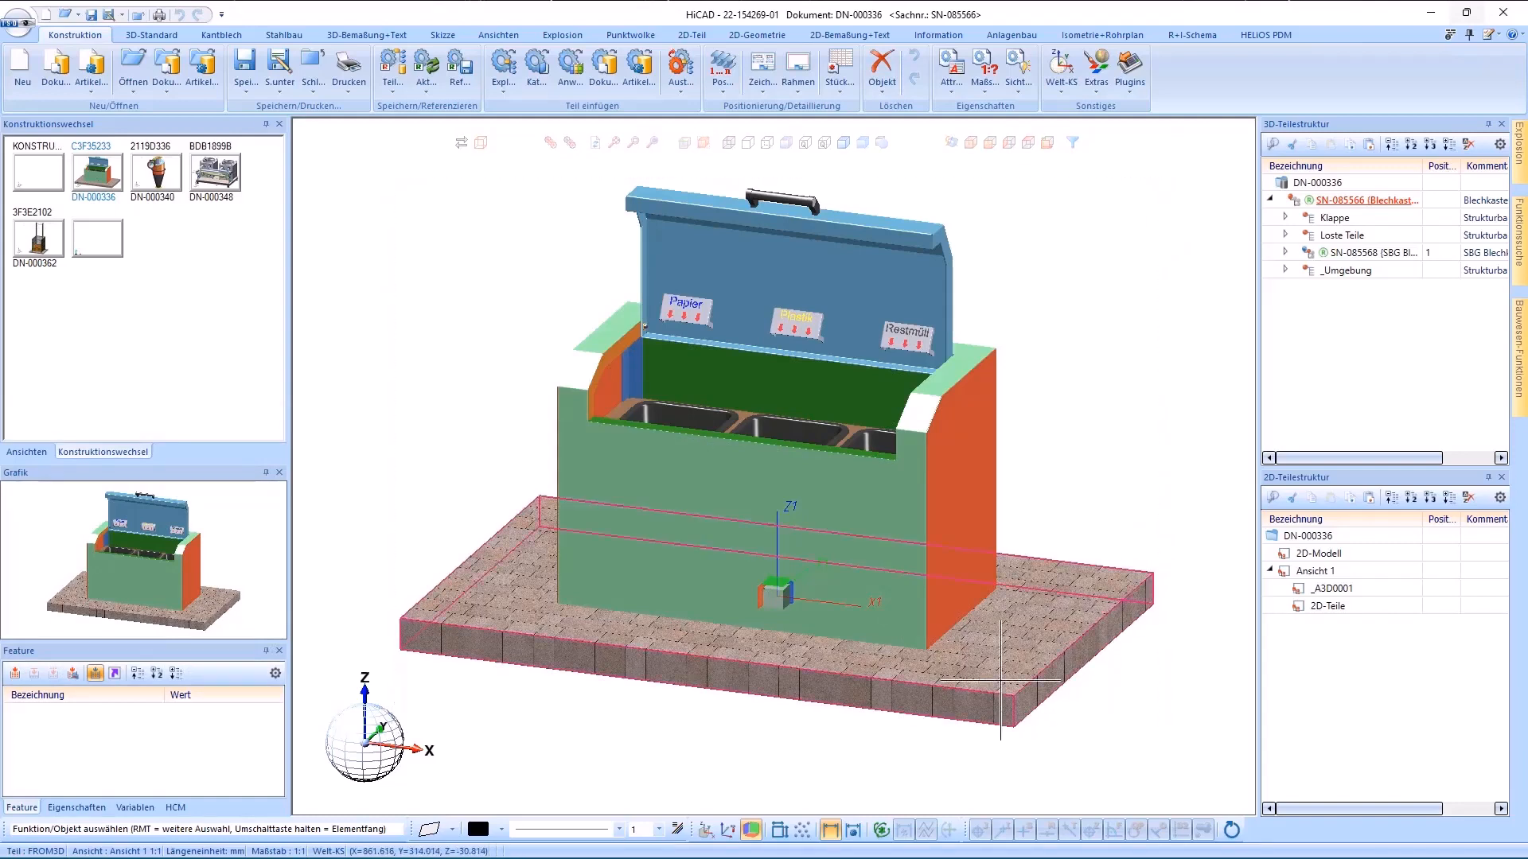
# Turn on the bounding box display and examine the box around the whole Blechkasten assembly from different sides.
pyautogui.click(782, 833)
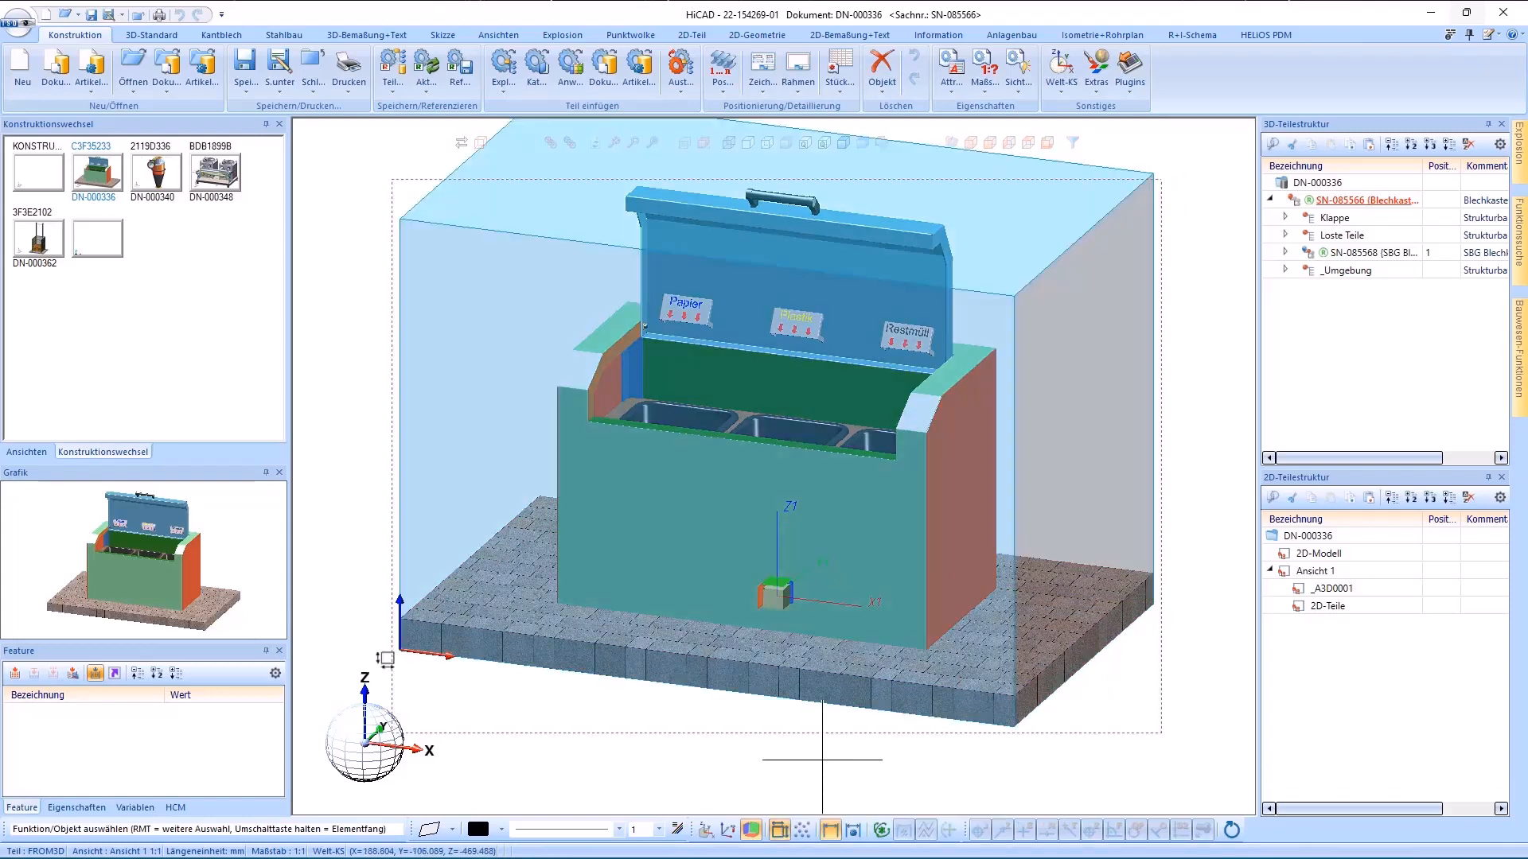
pyautogui.scroll(-2, 827, 759)
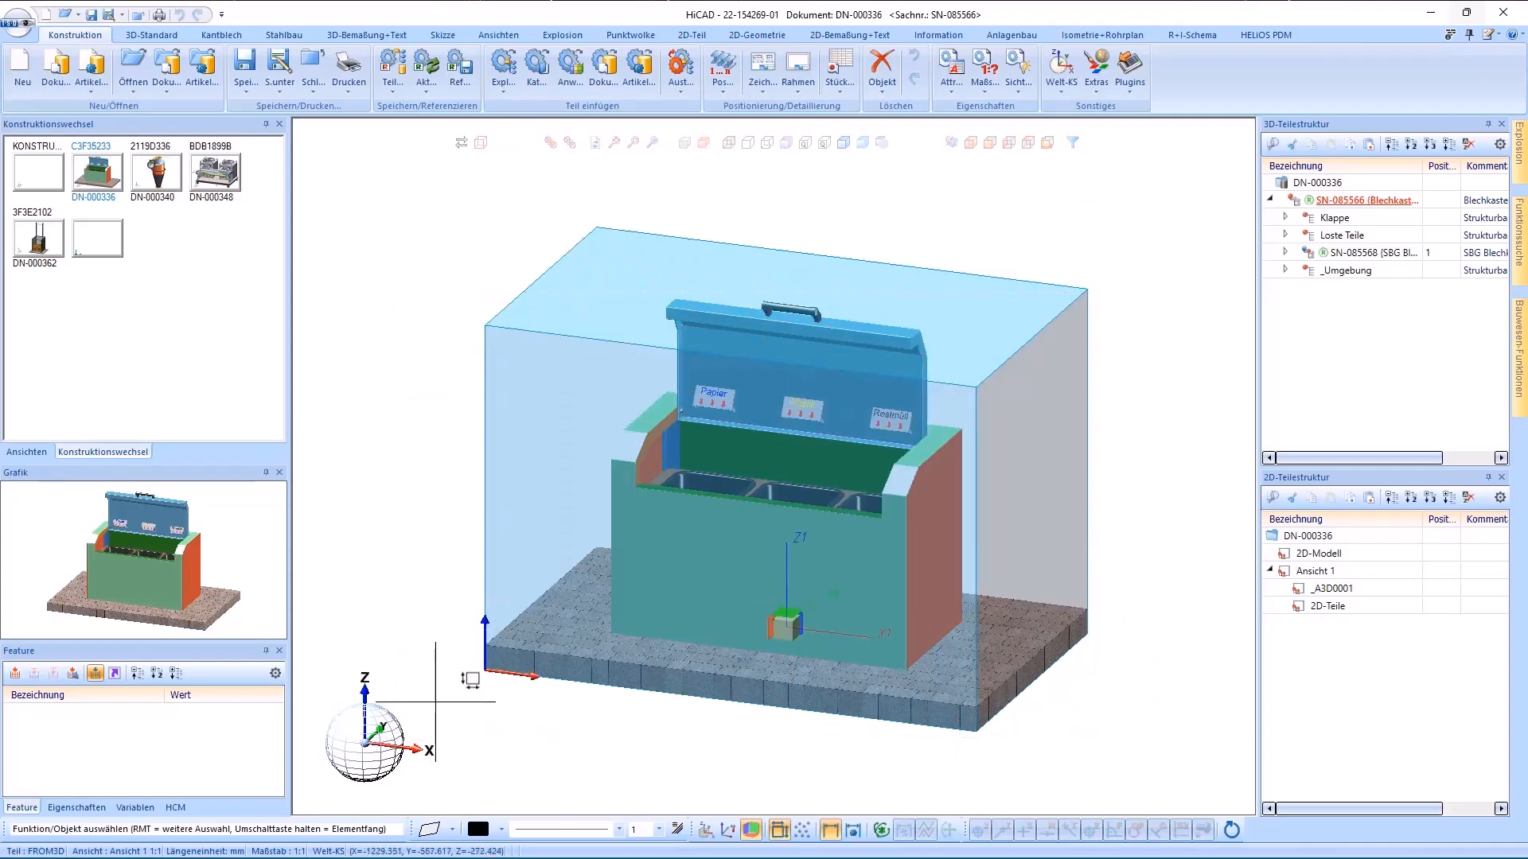
pyautogui.moveTo(524, 639); pyautogui.dragTo(633, 638, button='middle')
pyautogui.scroll(3, 557, 646)
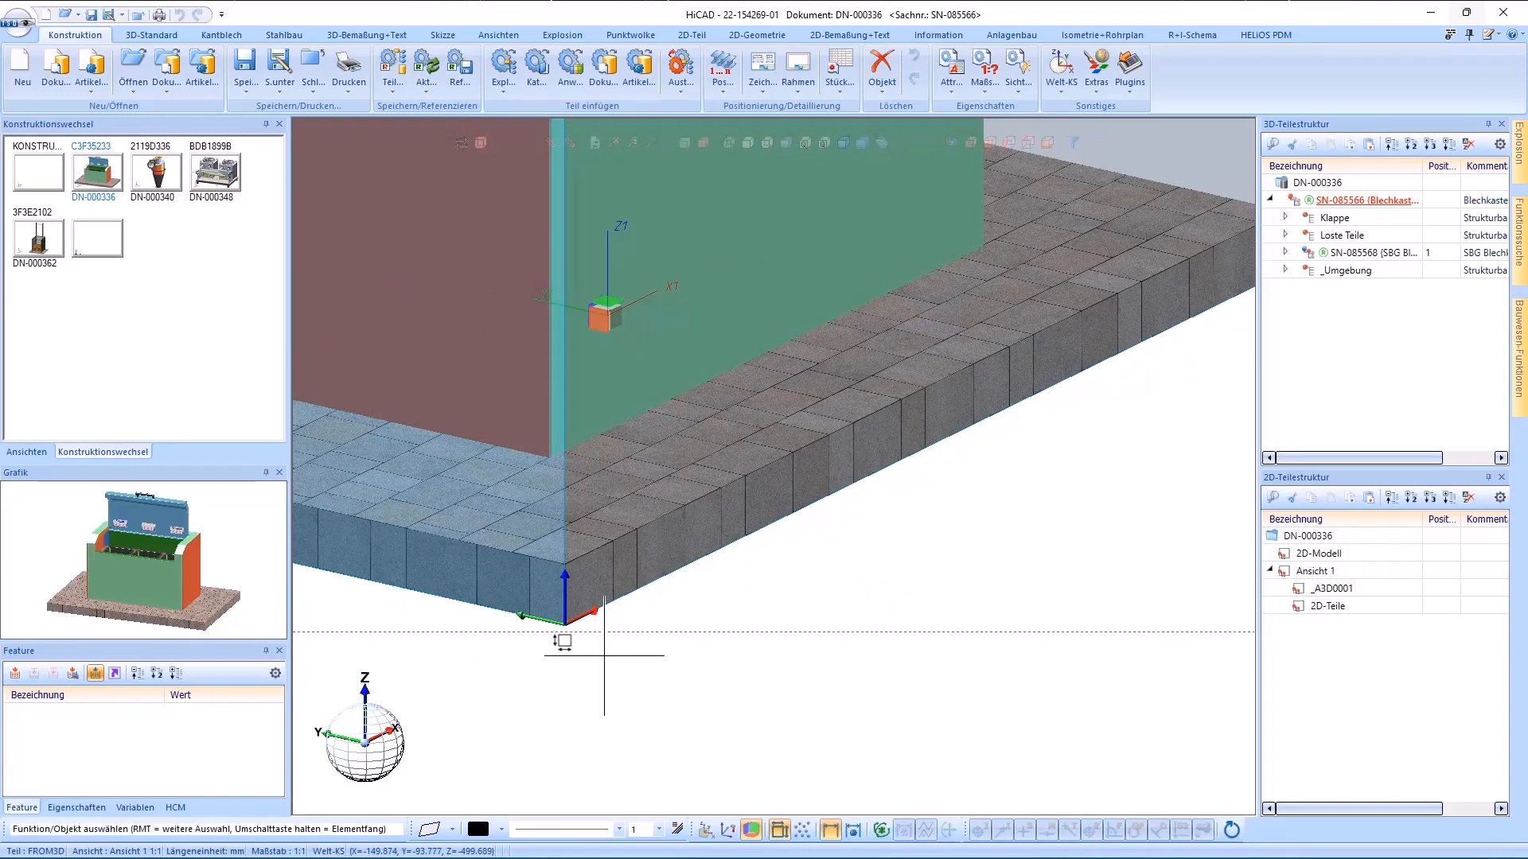
pyautogui.scroll(-5, 622, 653)
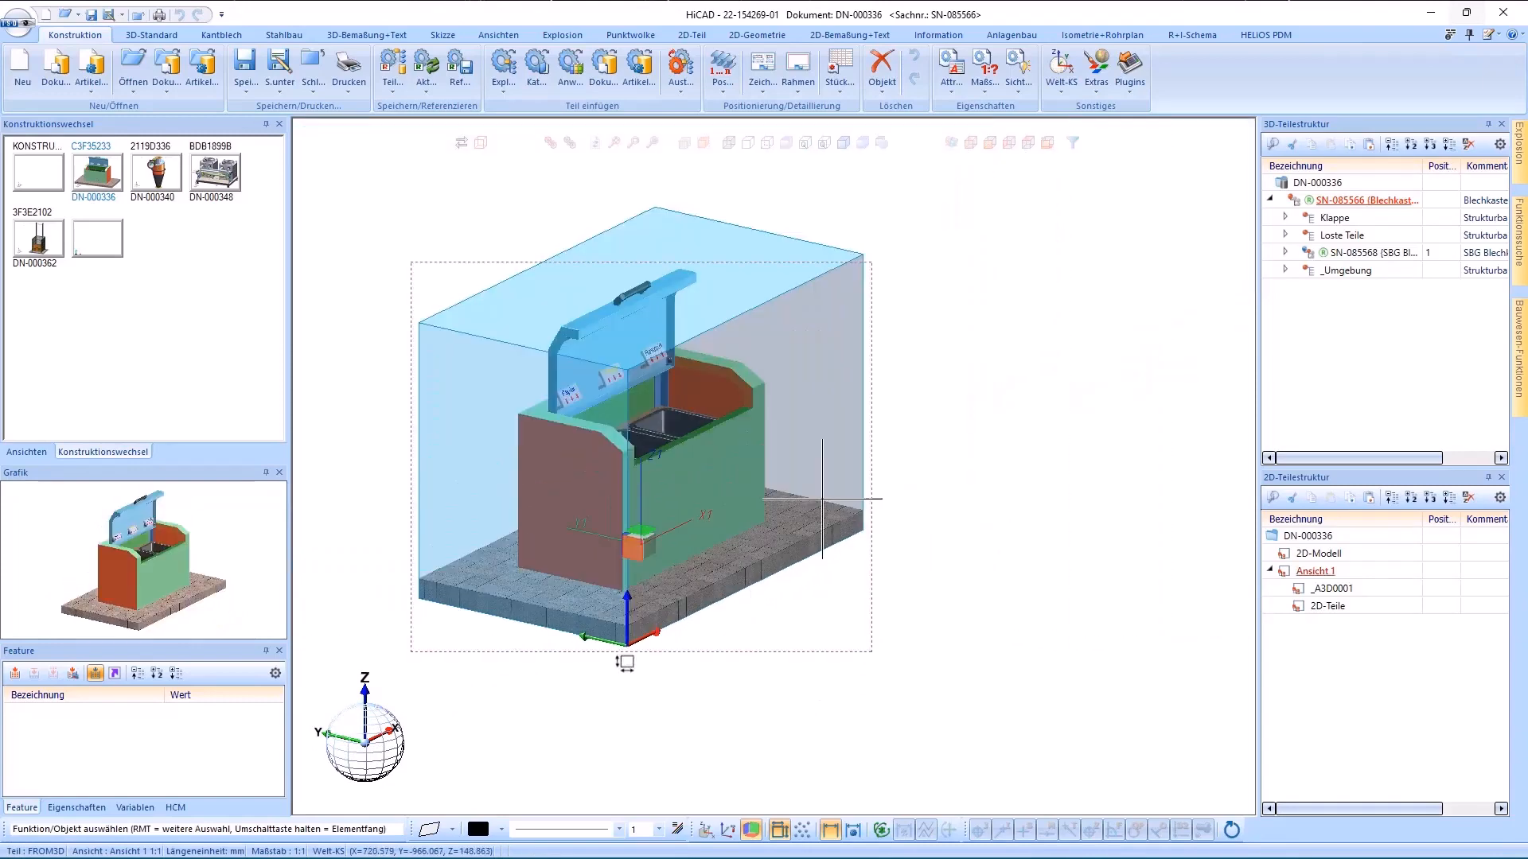
pyautogui.scroll(6, 652, 426)
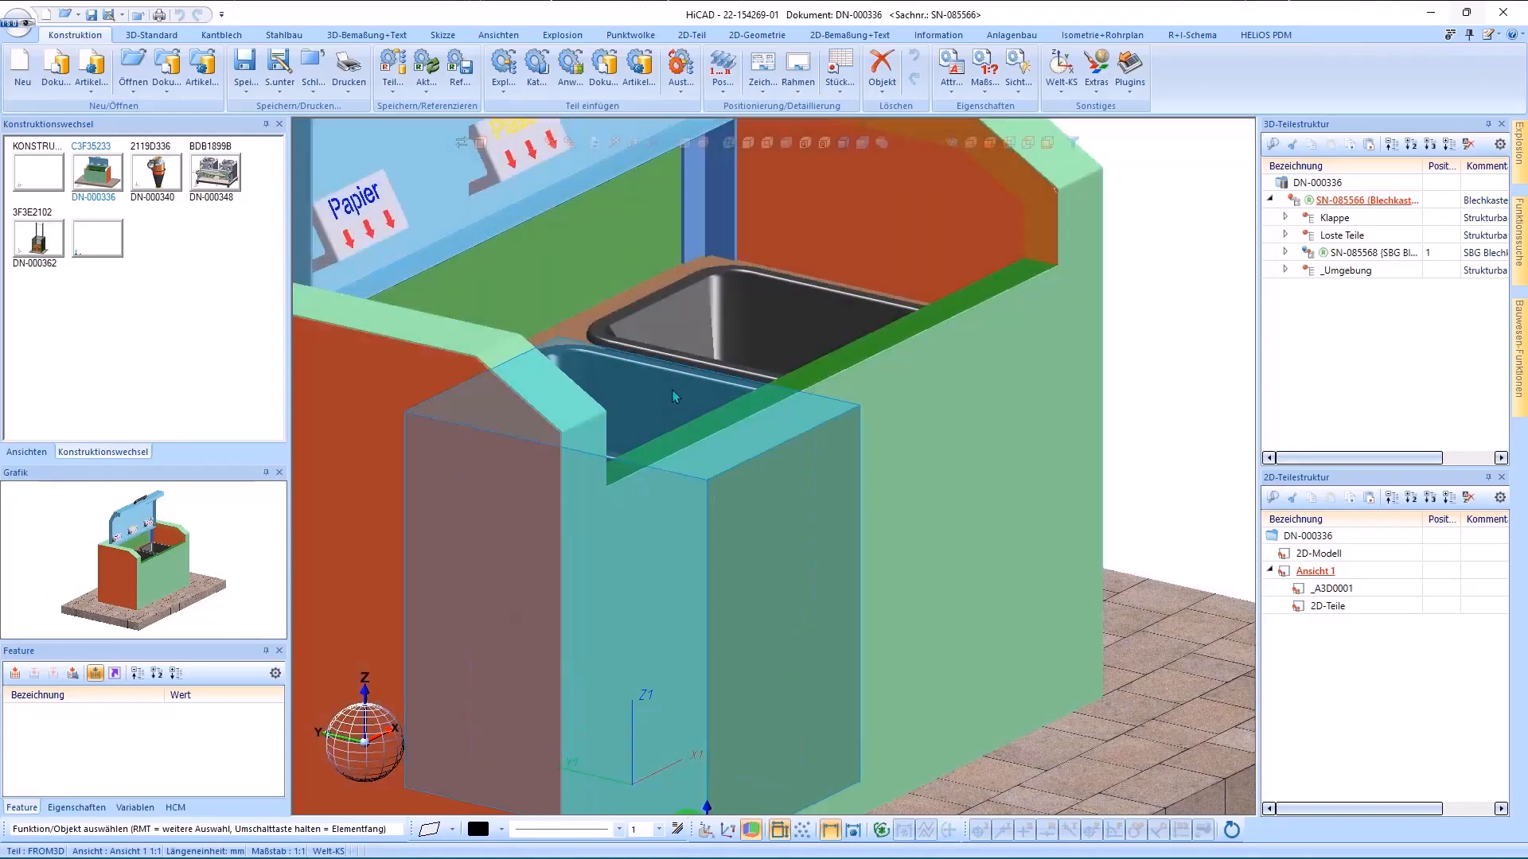
# Select the middle plastic bin, the lid's sheet part and the lid handle in turn to examine their individual bounding boxes.
pyautogui.click(672, 390)
pyautogui.scroll(-3, 660, 404)
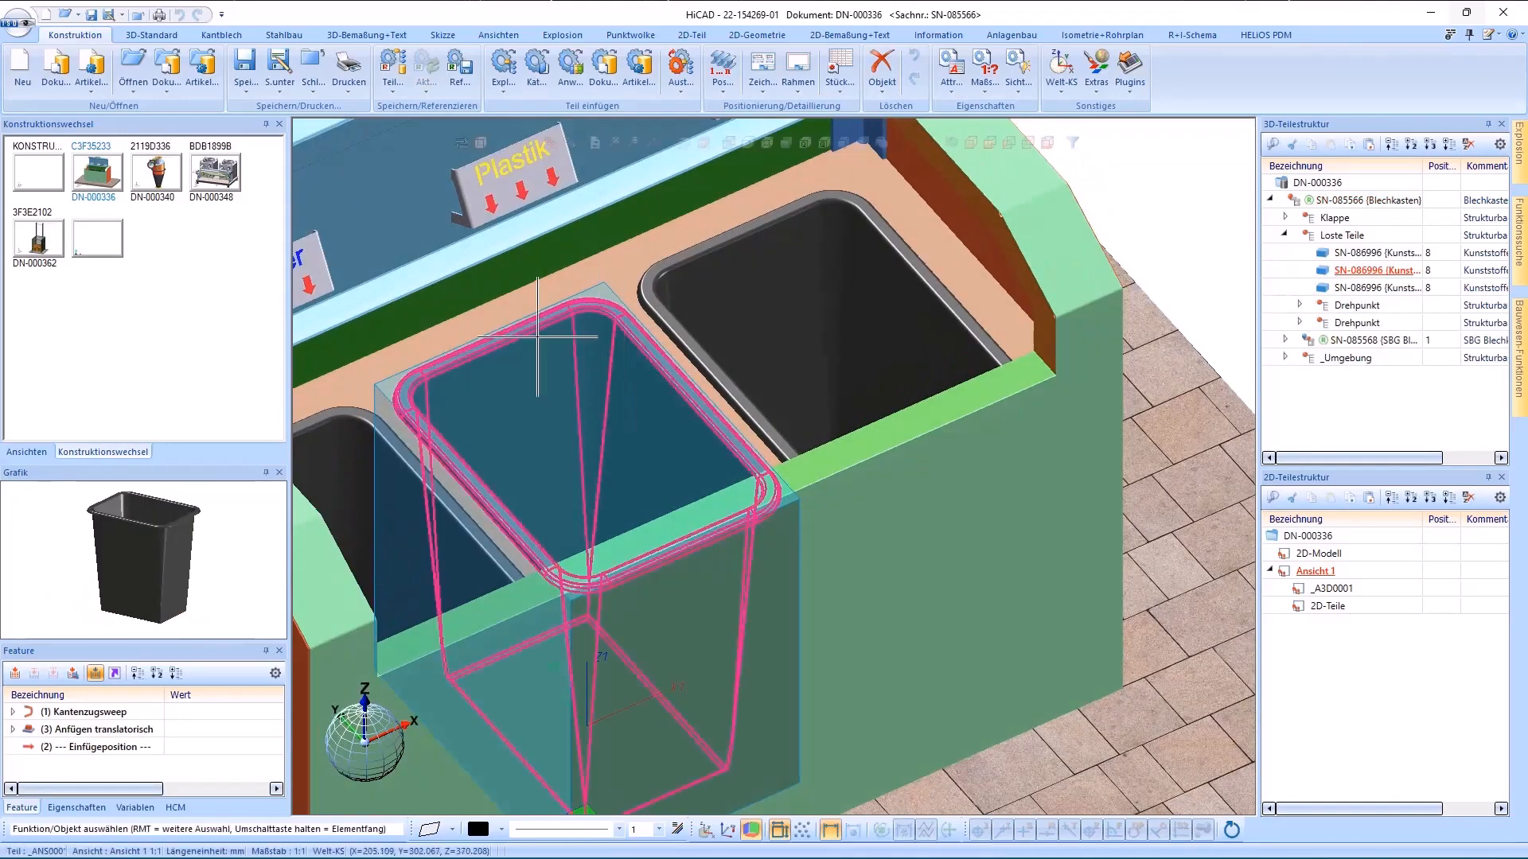
pyautogui.scroll(-2, 657, 573)
pyautogui.scroll(3, 478, 444)
pyautogui.click(646, 435)
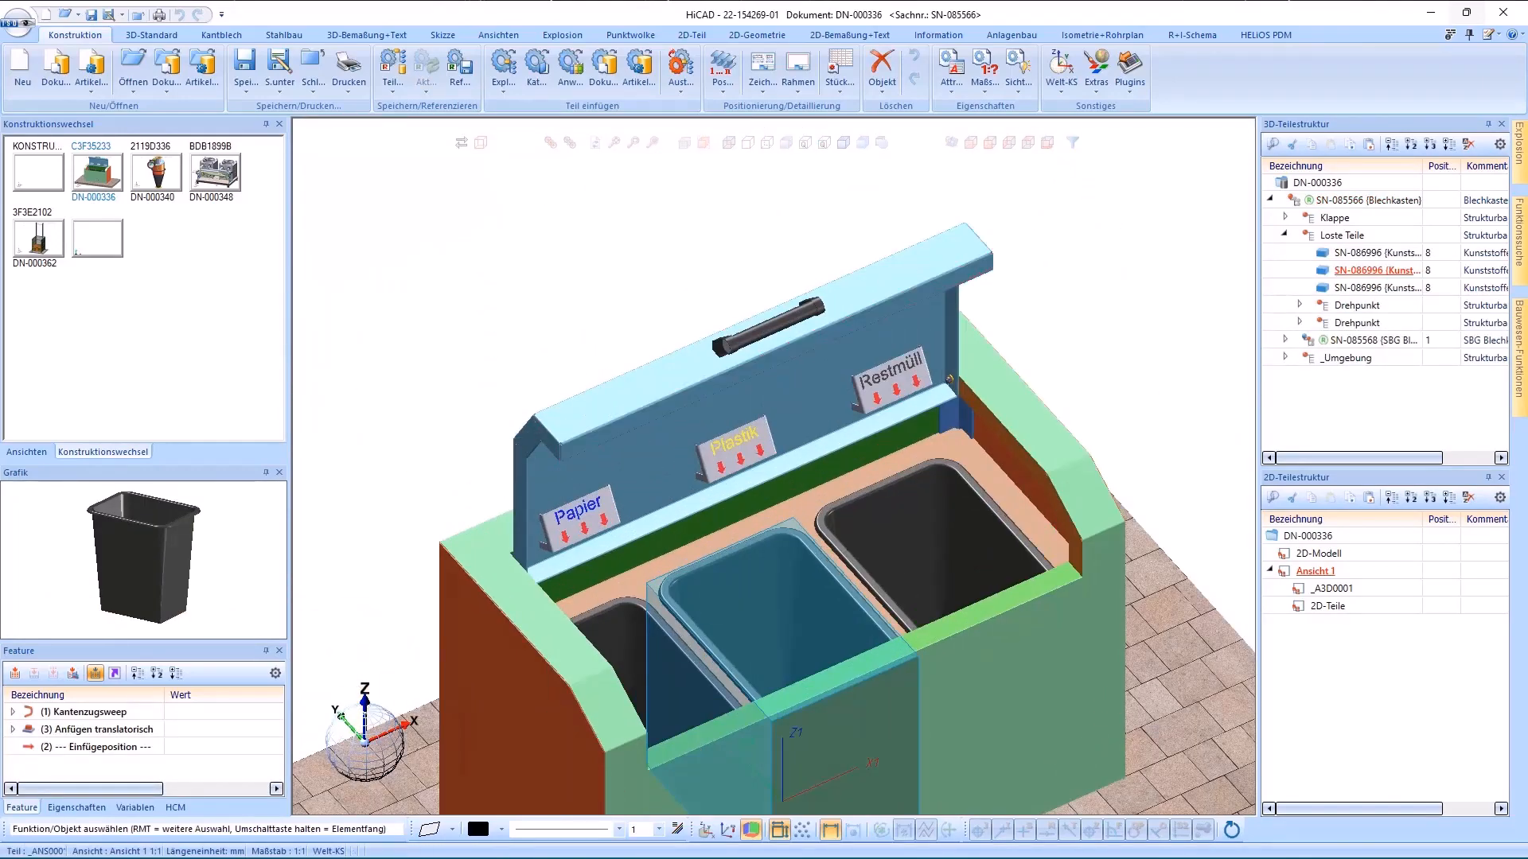
pyautogui.rightClick(433, 357)
pyautogui.click(376, 360)
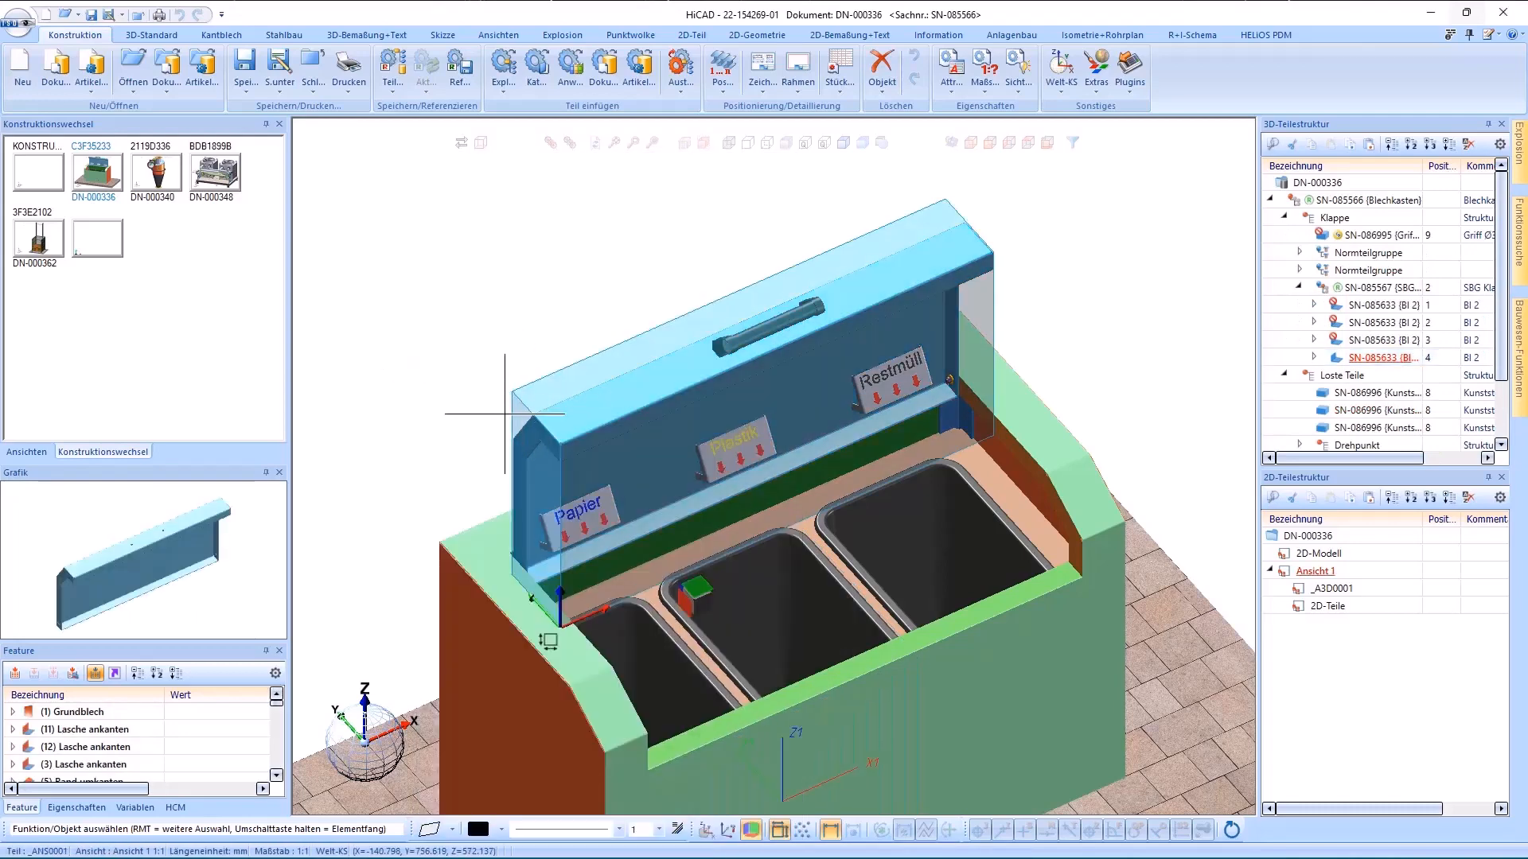
pyautogui.scroll(3, 778, 322)
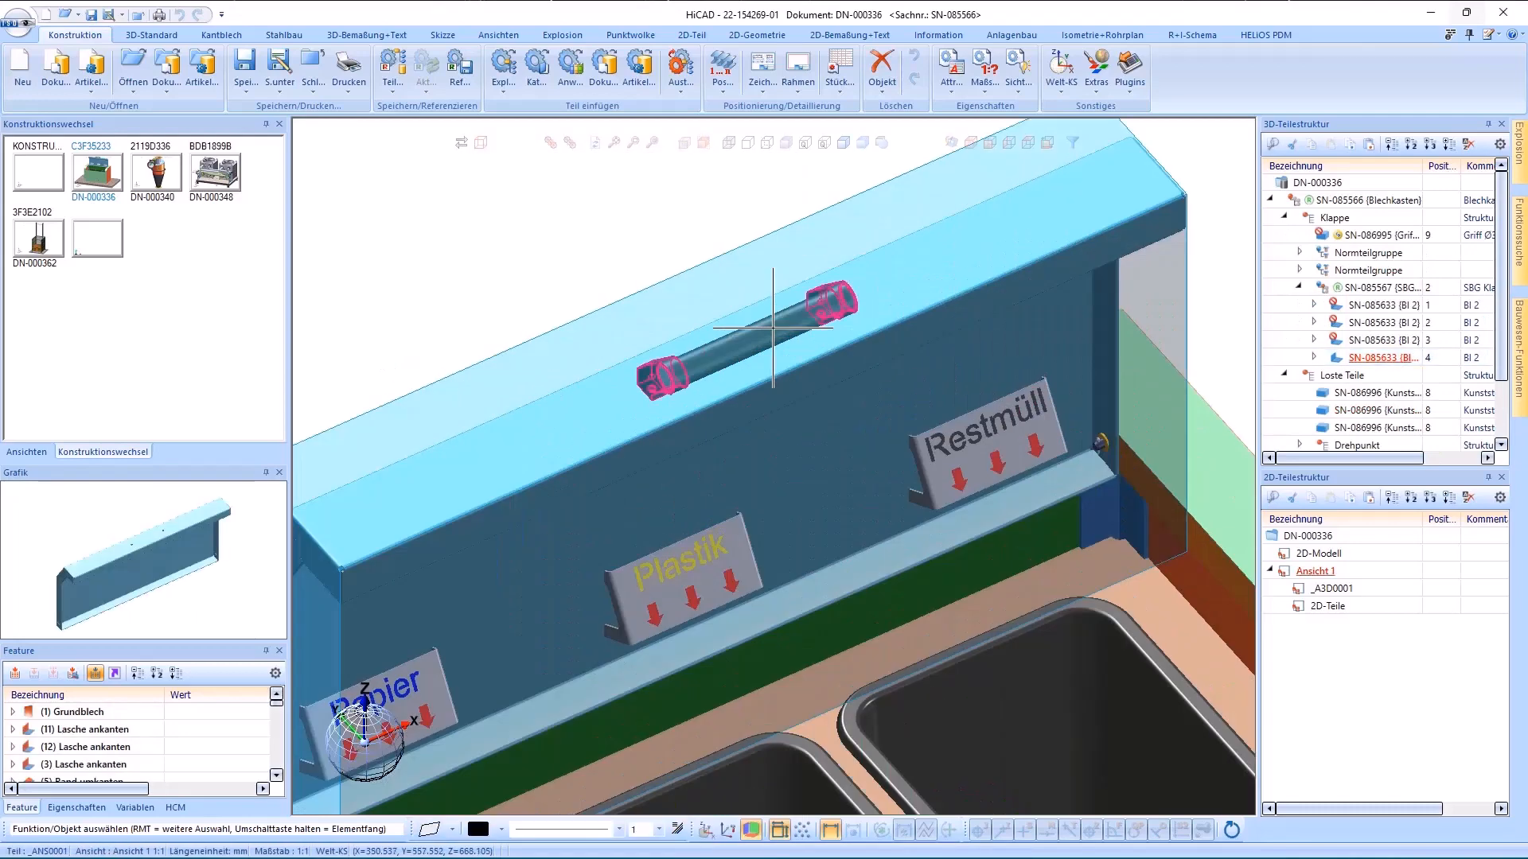
pyautogui.click(782, 326)
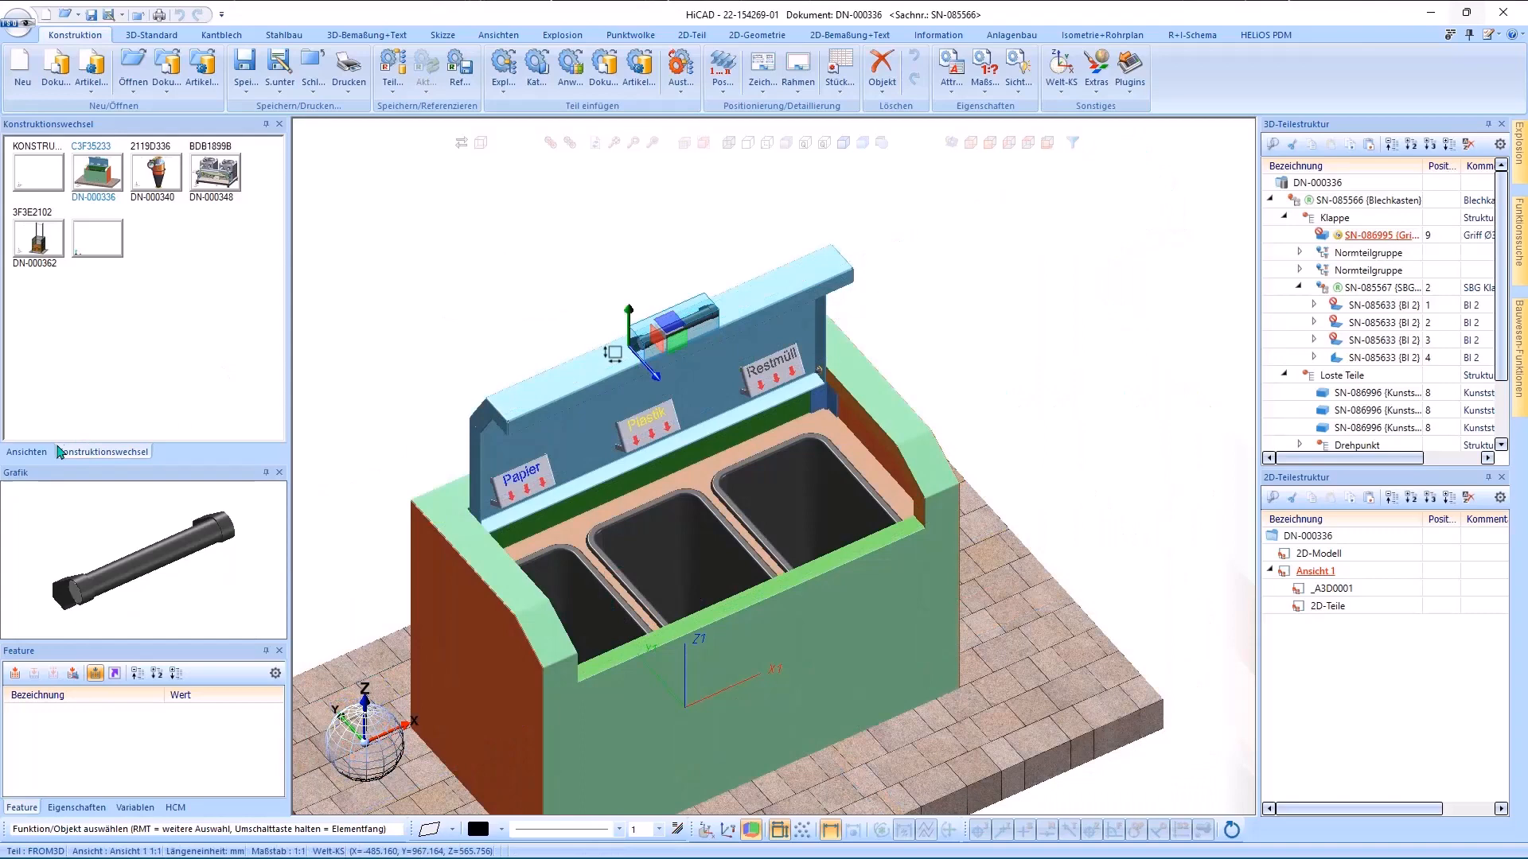
# Collapse the views of Blatt 1 and activate drawing sheet Blatt 2.
pyautogui.click(36, 452)
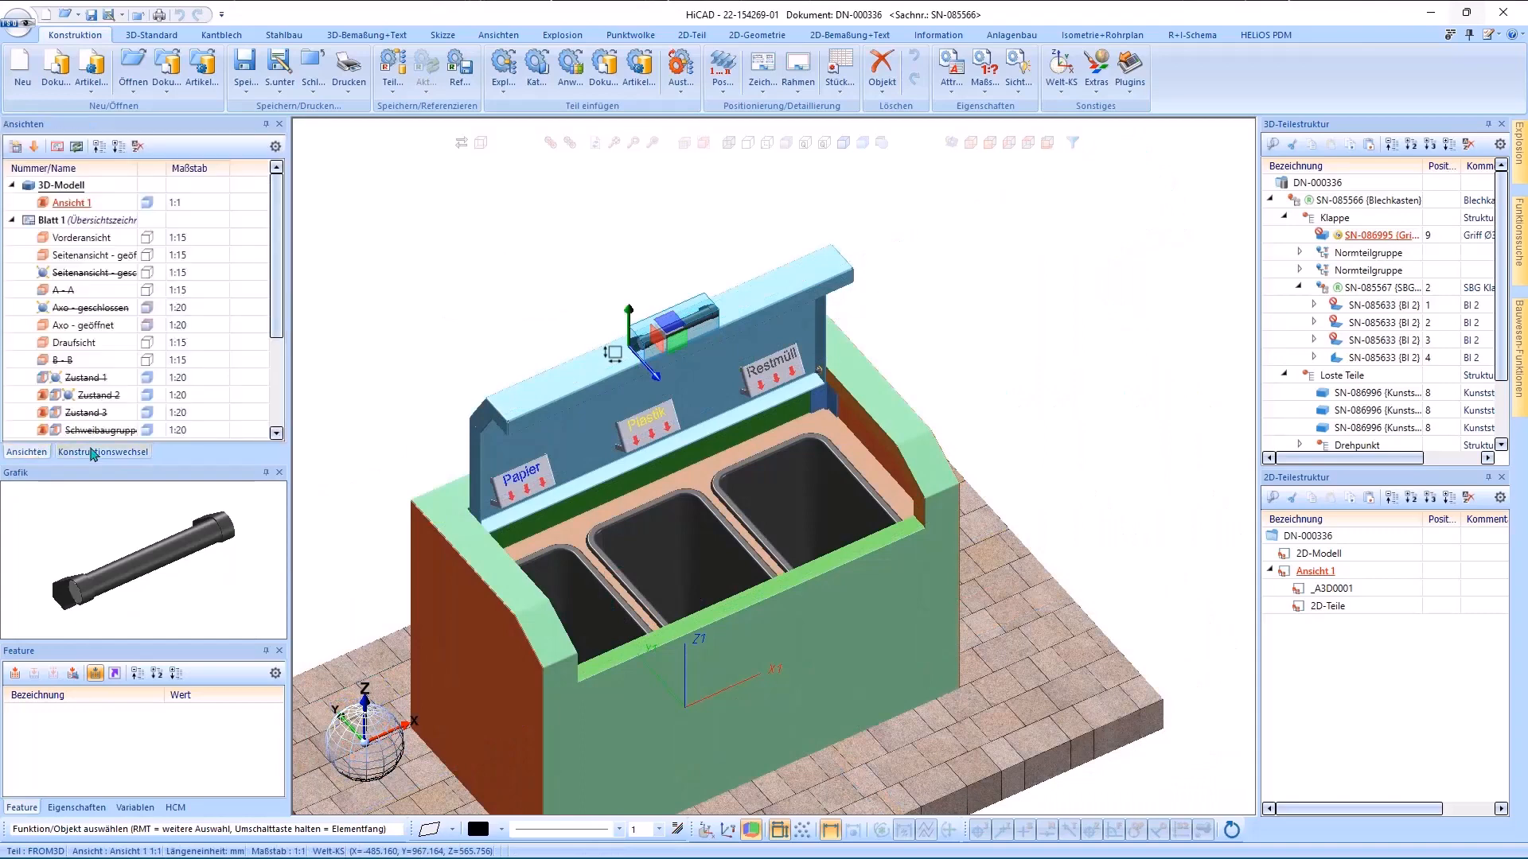
pyautogui.click(13, 222)
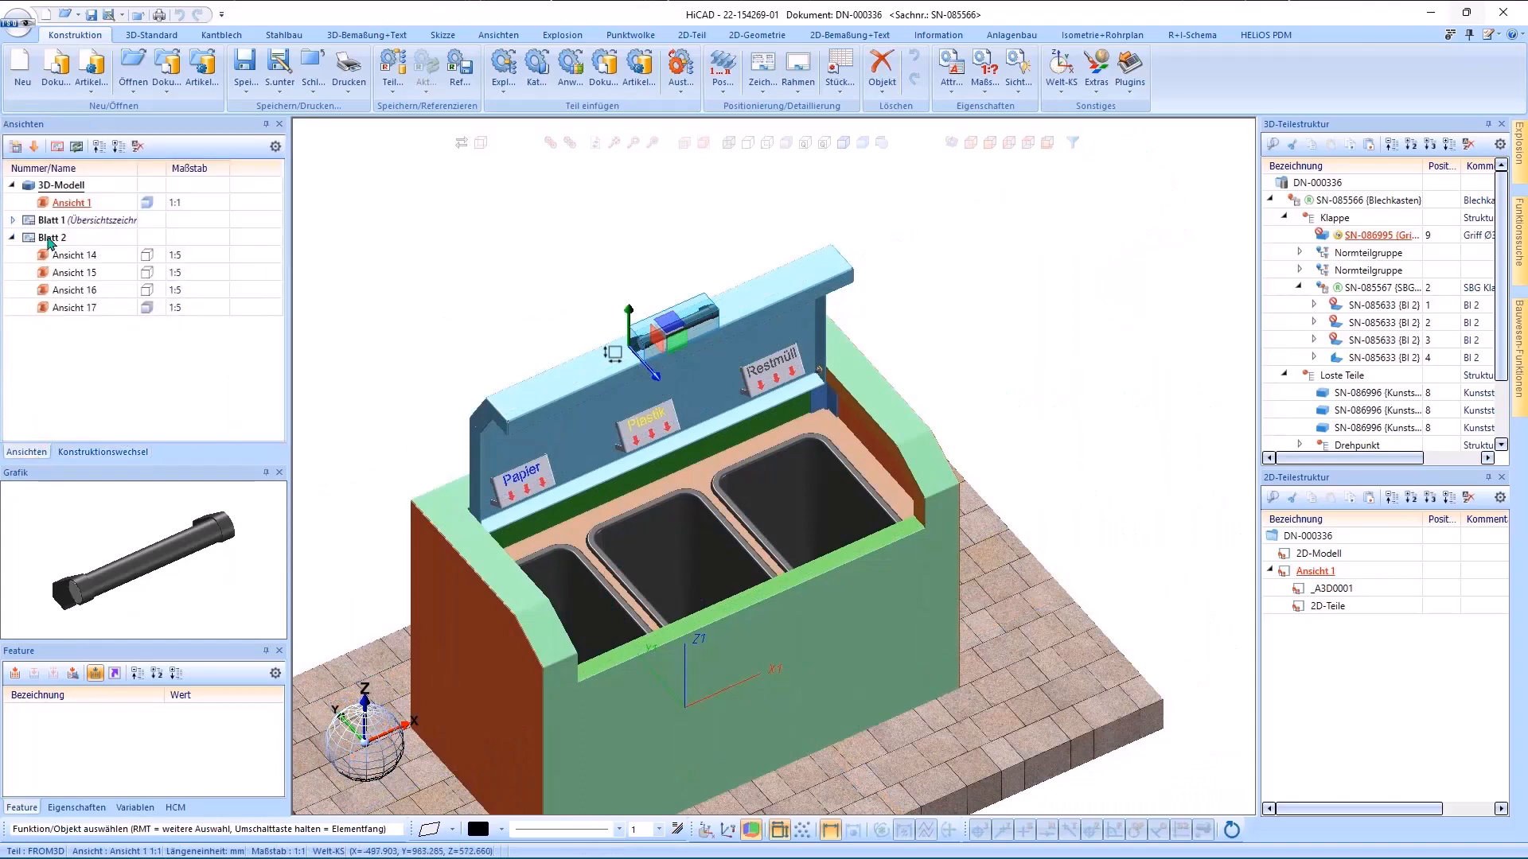
pyautogui.doubleClick(49, 239)
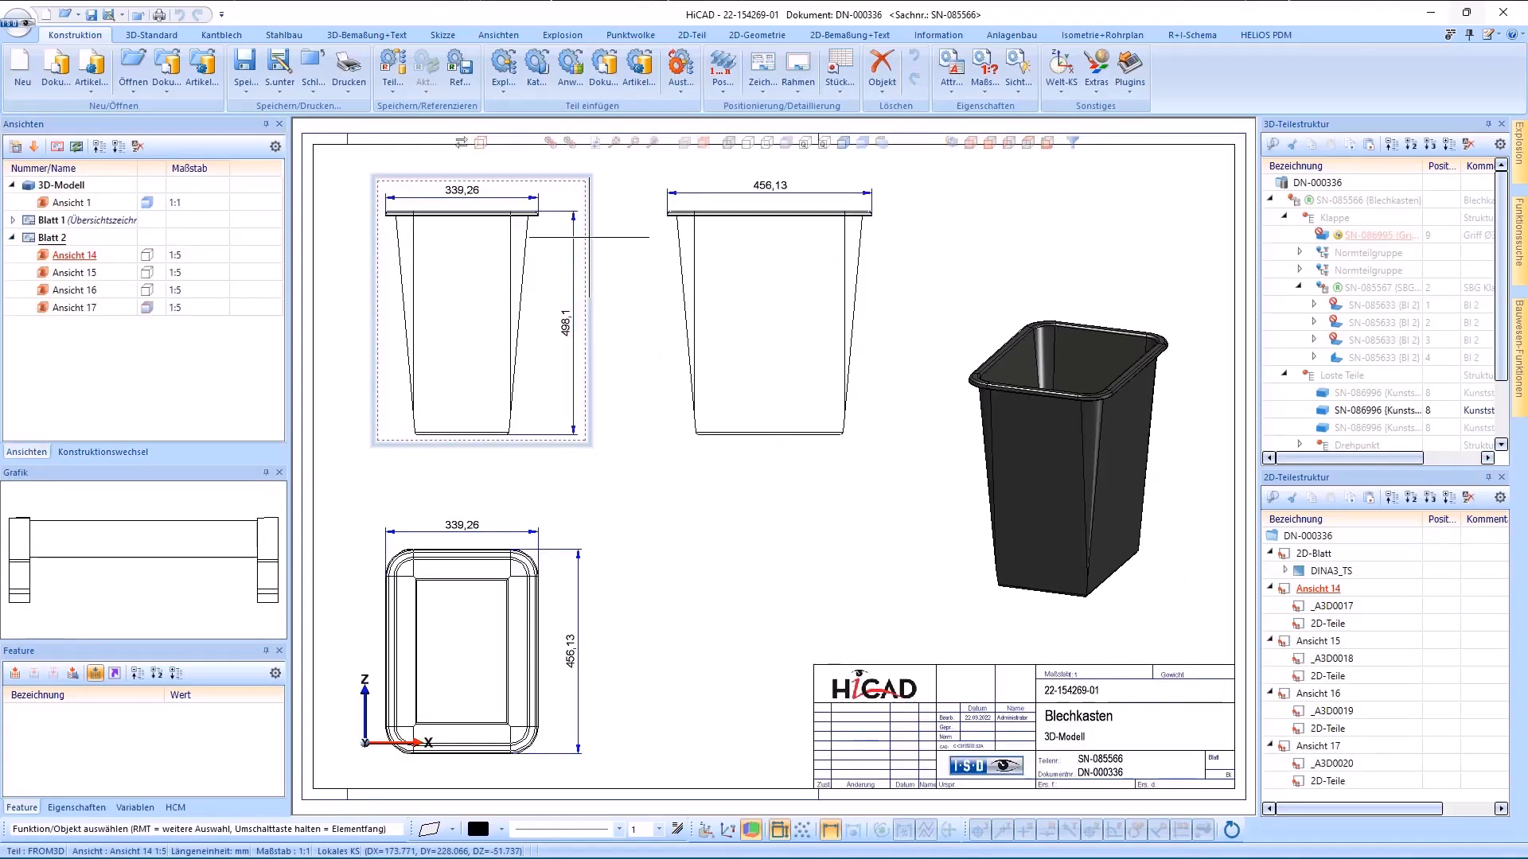
# Compare Breite, Länge and Höhe in the part attributes of the shaded Kunststoffeimer with the drawing dimensions, and apply the form.
pyautogui.click(1067, 342)
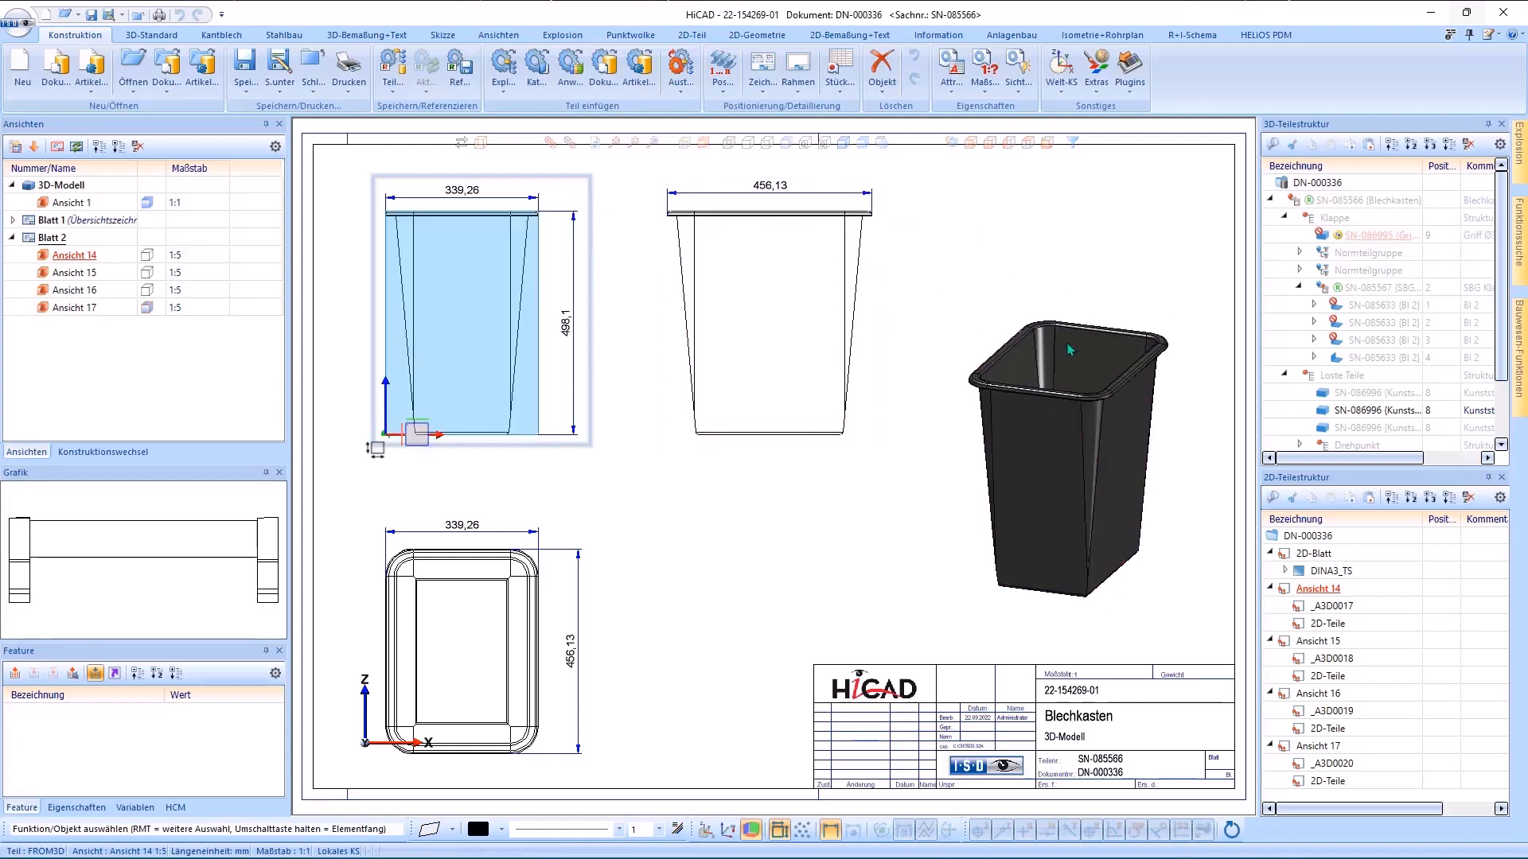
pyautogui.click(1067, 343)
pyautogui.doubleClick(1109, 353)
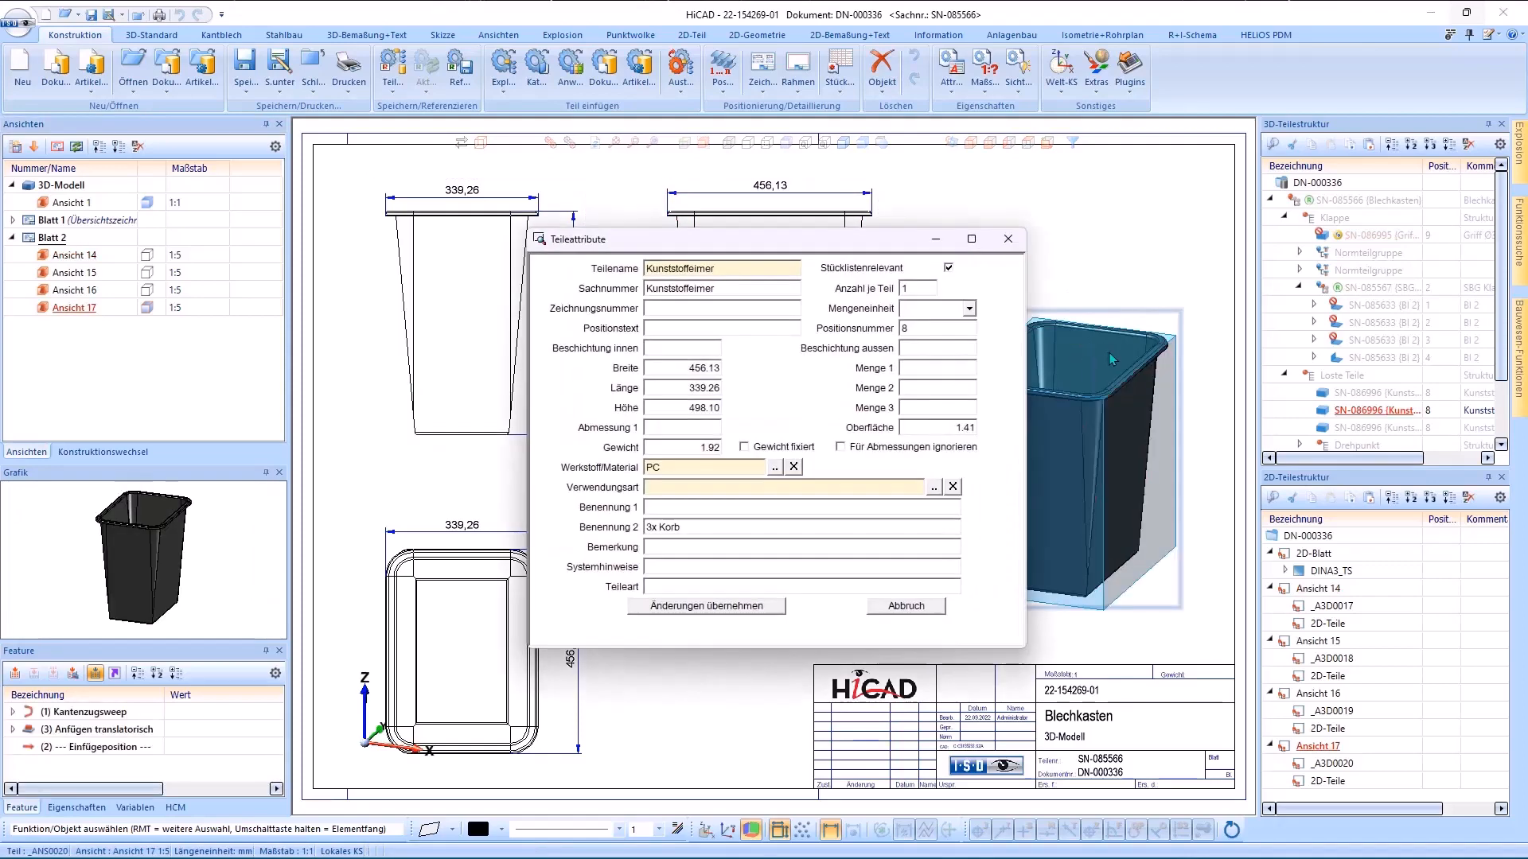
pyautogui.moveTo(857, 244)
pyautogui.mouseDown()
pyautogui.moveTo(841, 339)
pyautogui.moveTo(980, 339)
pyautogui.moveTo(896, 376)
pyautogui.mouseUp()
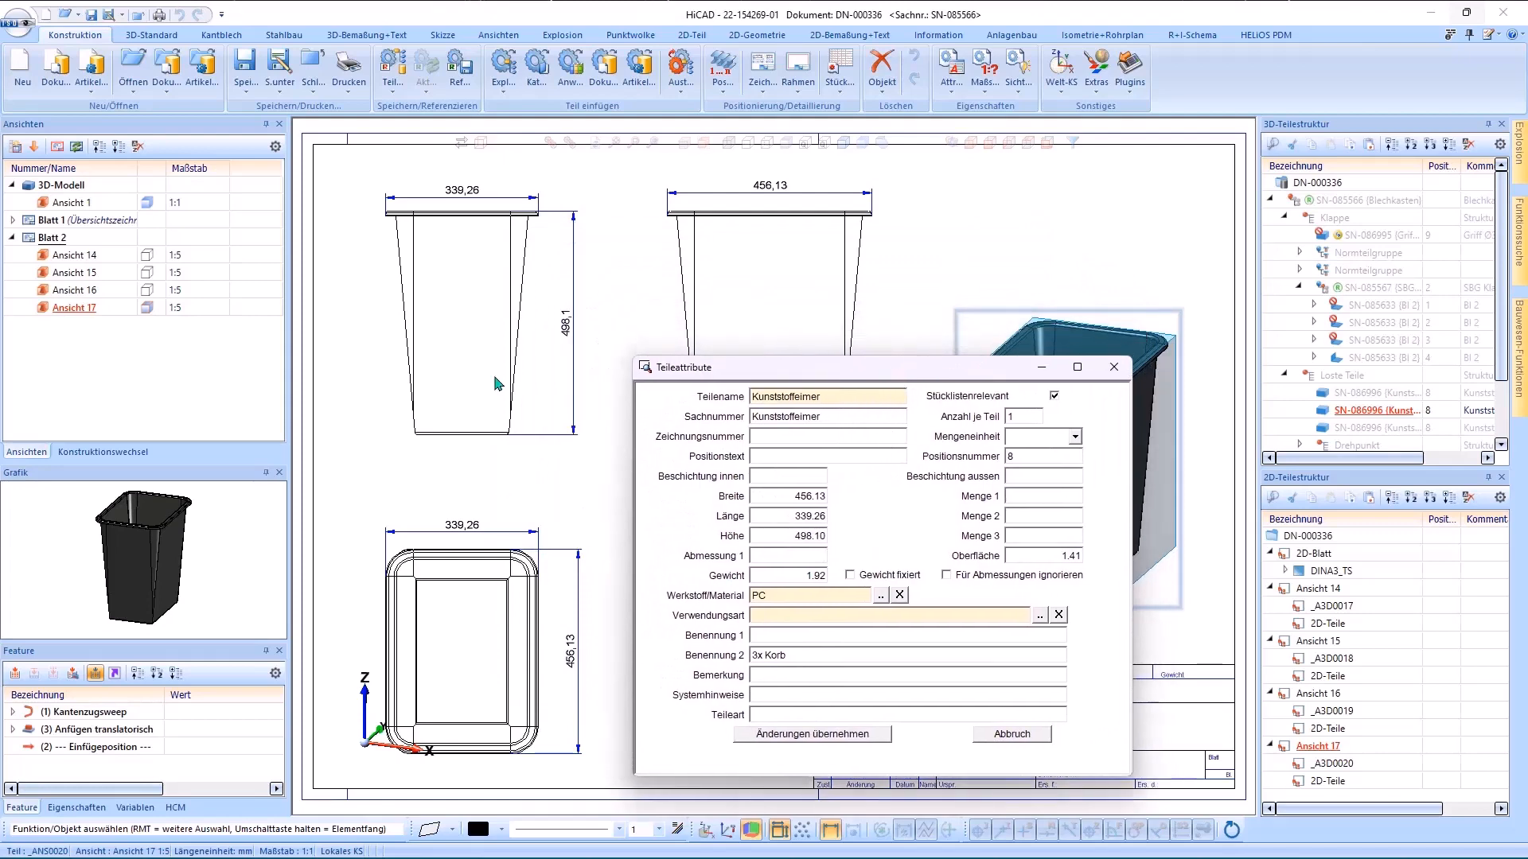
pyautogui.click(863, 734)
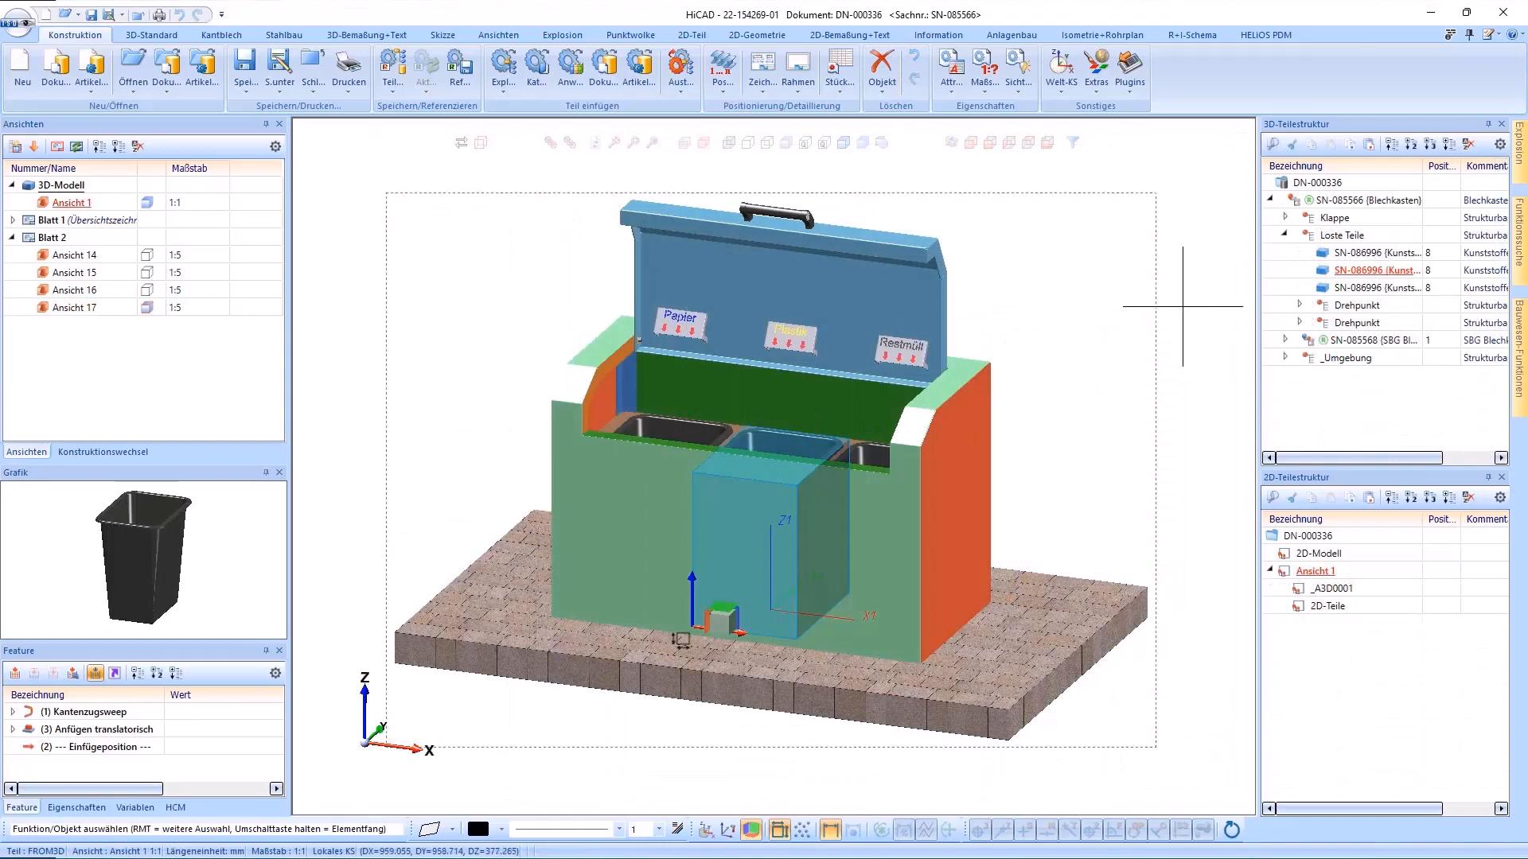
# Enable Für Abmessungen ignorieren in the part attributes of the Boden slab, and reselect the Blechkasten assembly to check its bounding box.
pyautogui.click(1354, 204)
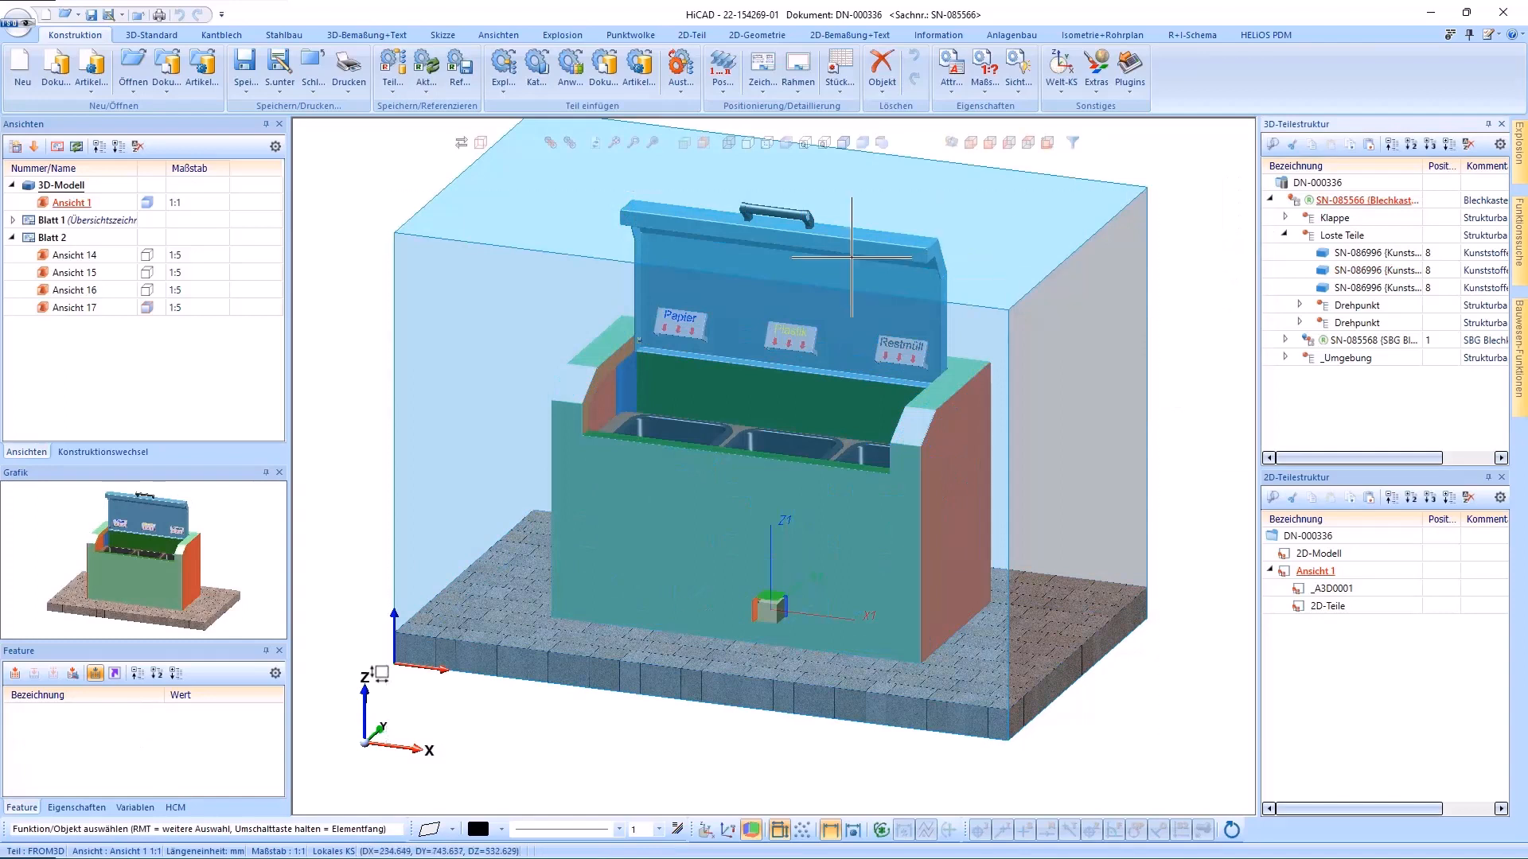
pyautogui.click(910, 690)
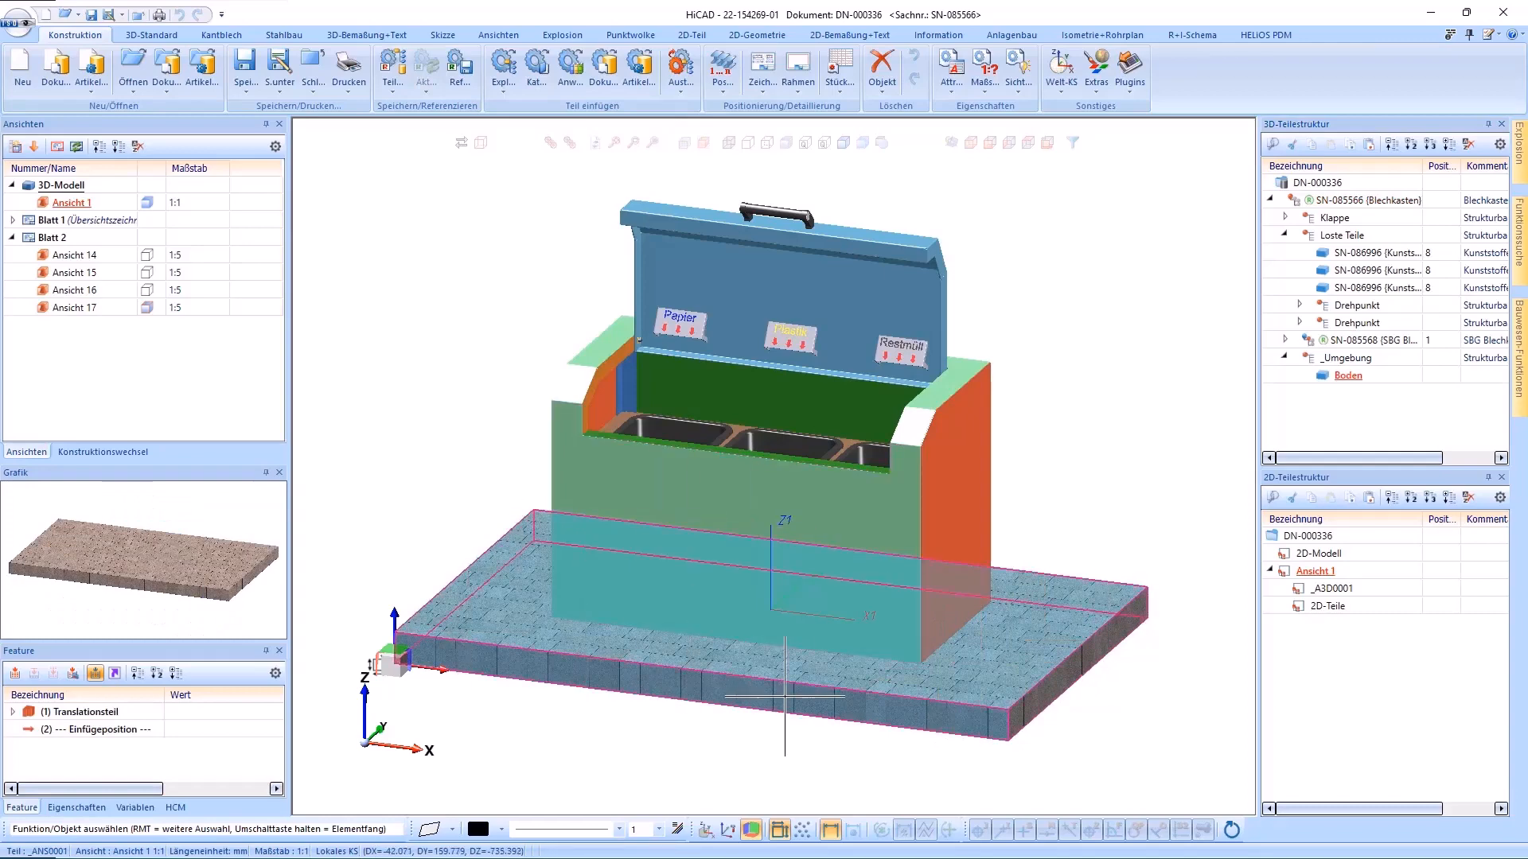
pyautogui.doubleClick(833, 685)
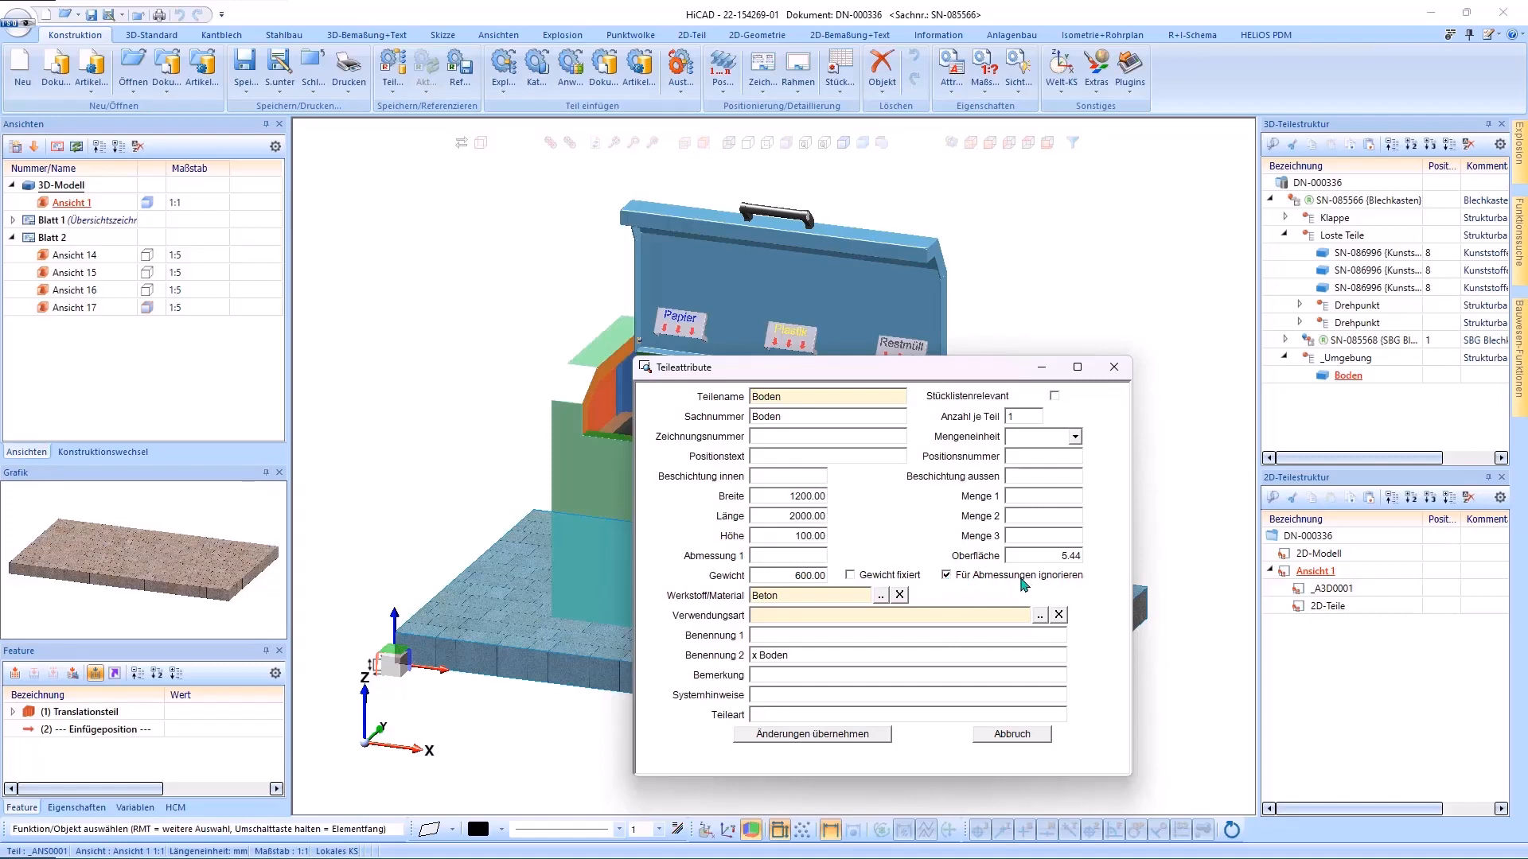
pyautogui.click(838, 736)
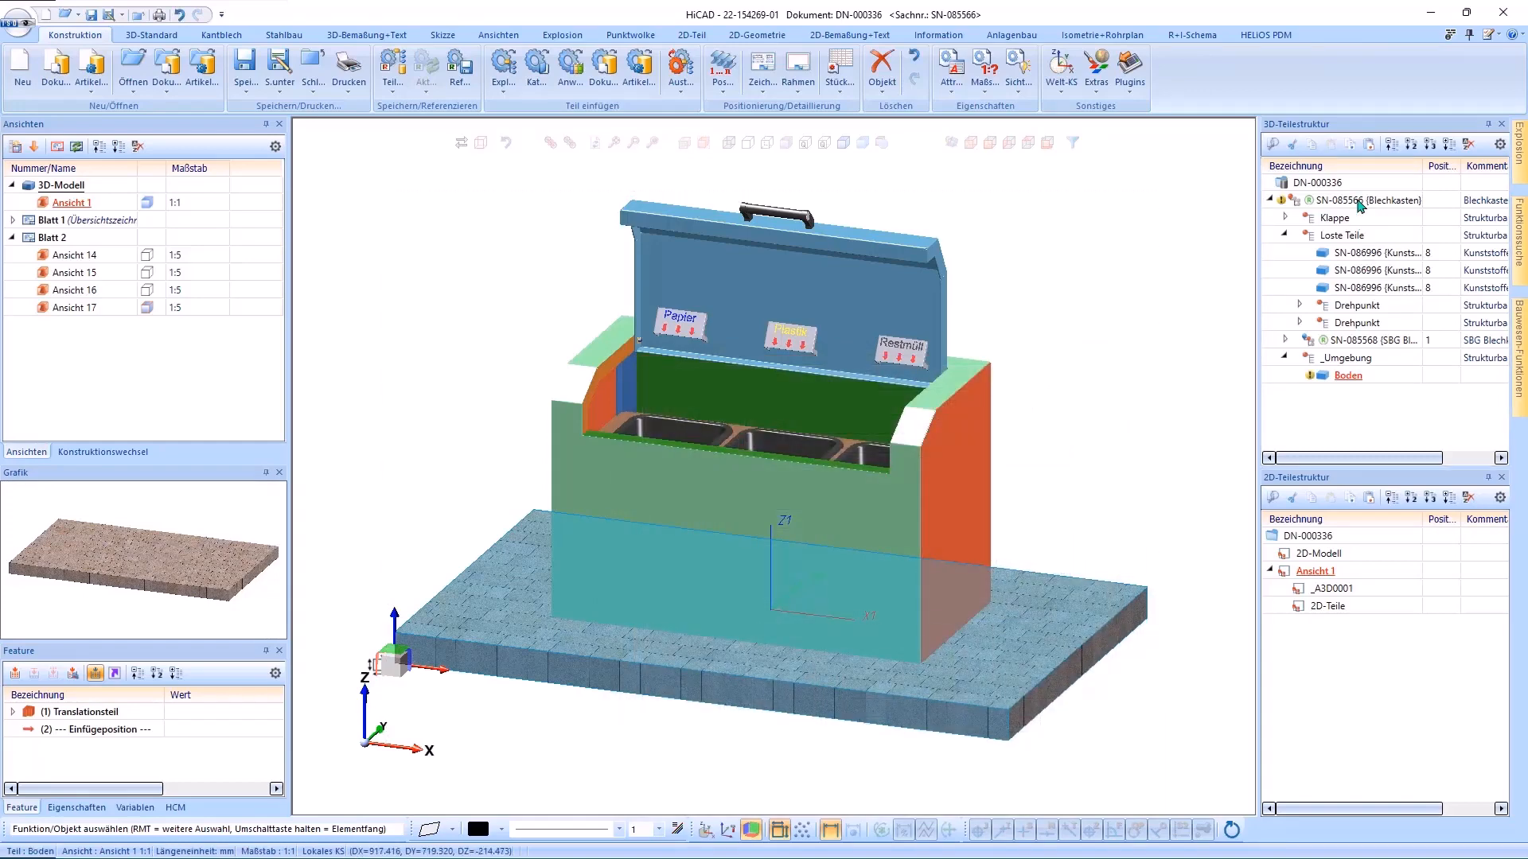
pyautogui.click(1360, 202)
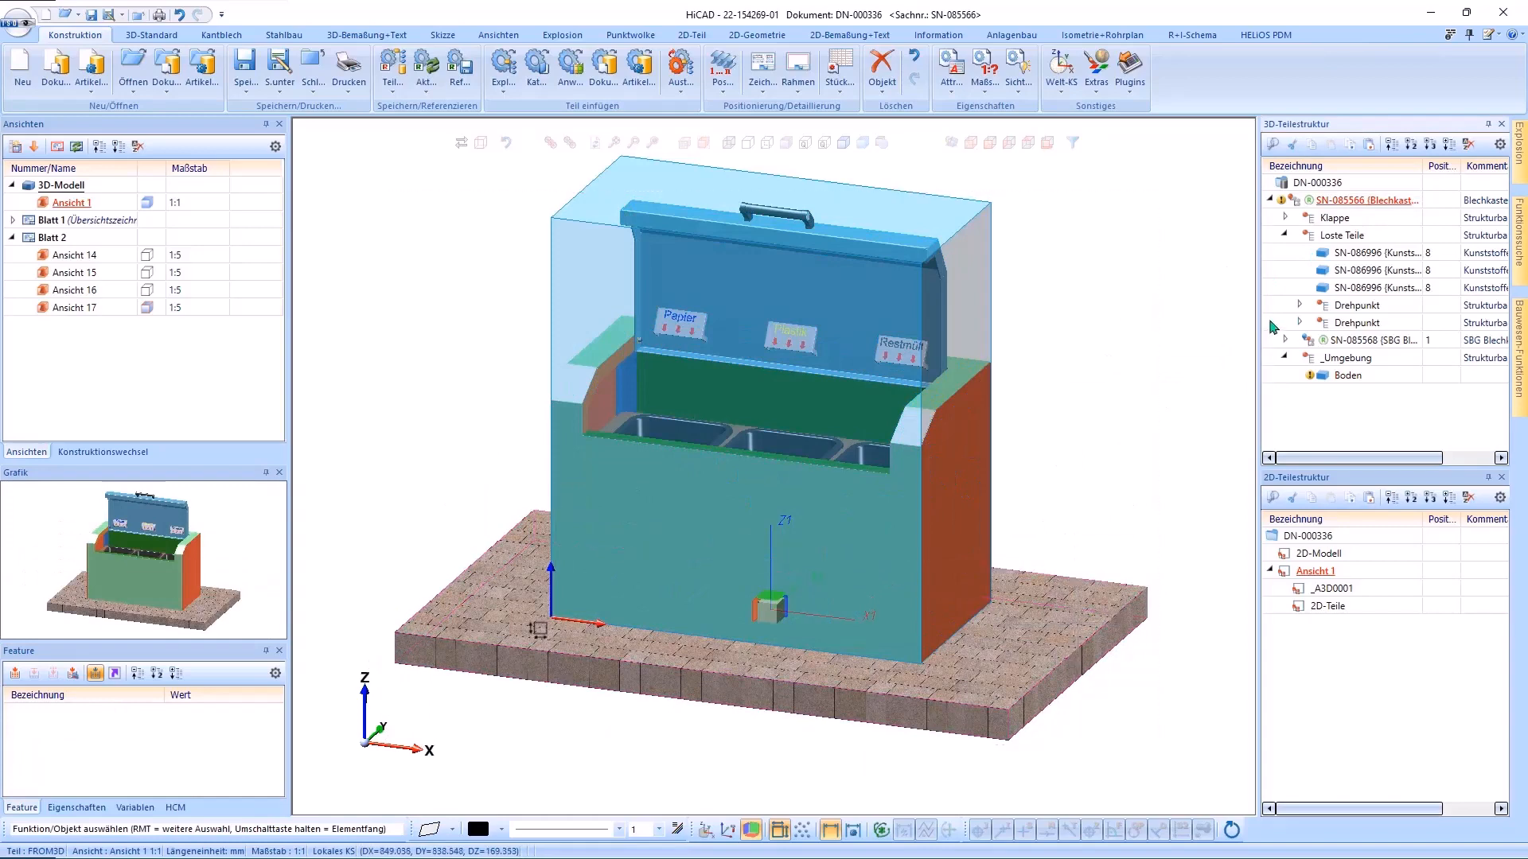
# Examine the dimensions in the part attributes of the plastic bin below the Restmüll sign, and apply the form.
pyautogui.click(1343, 375)
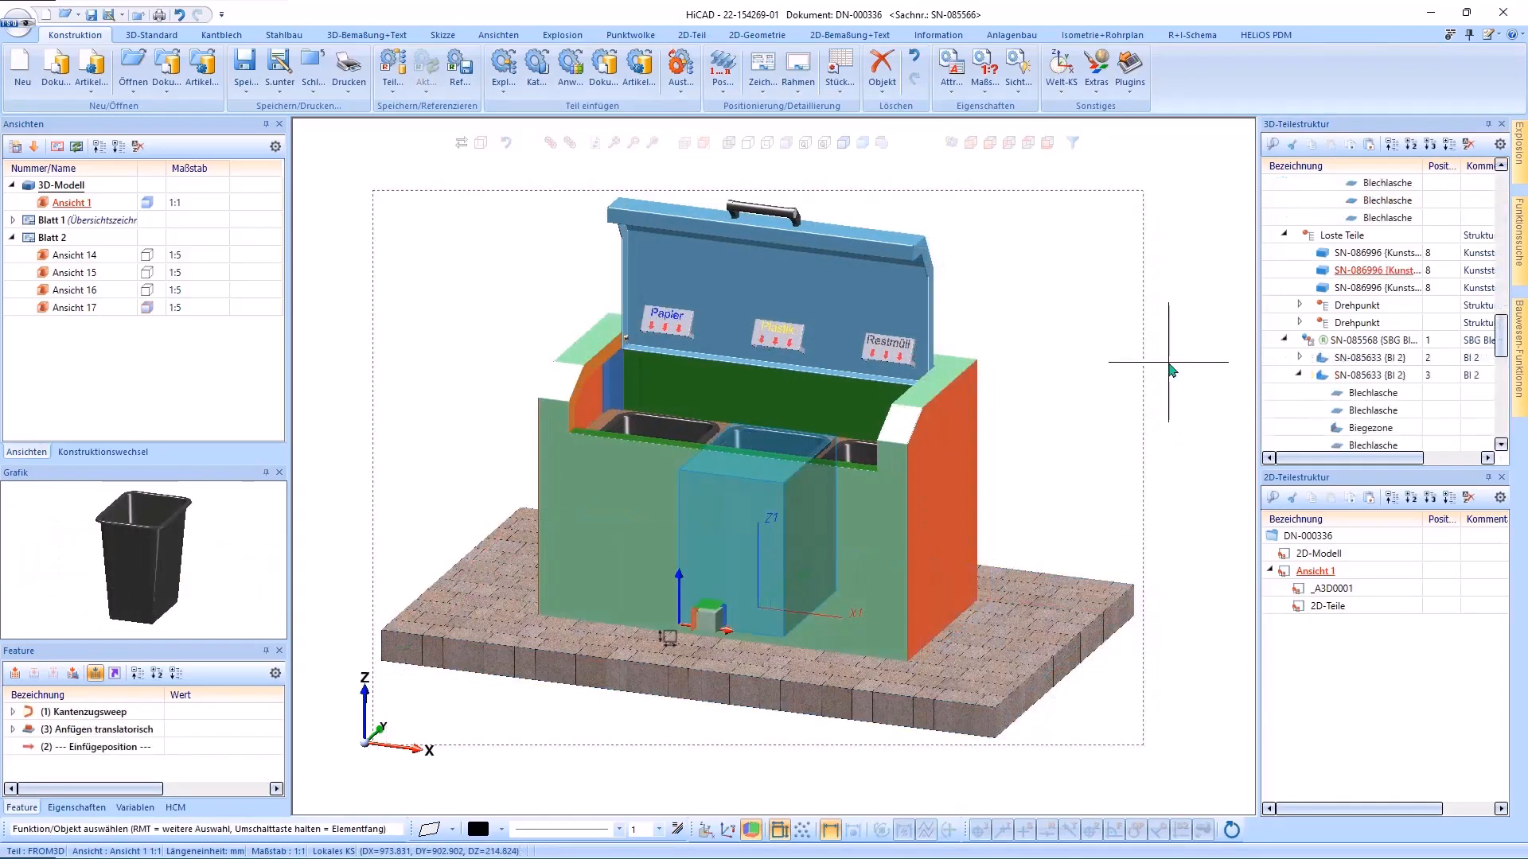
pyautogui.scroll(6, 807, 398)
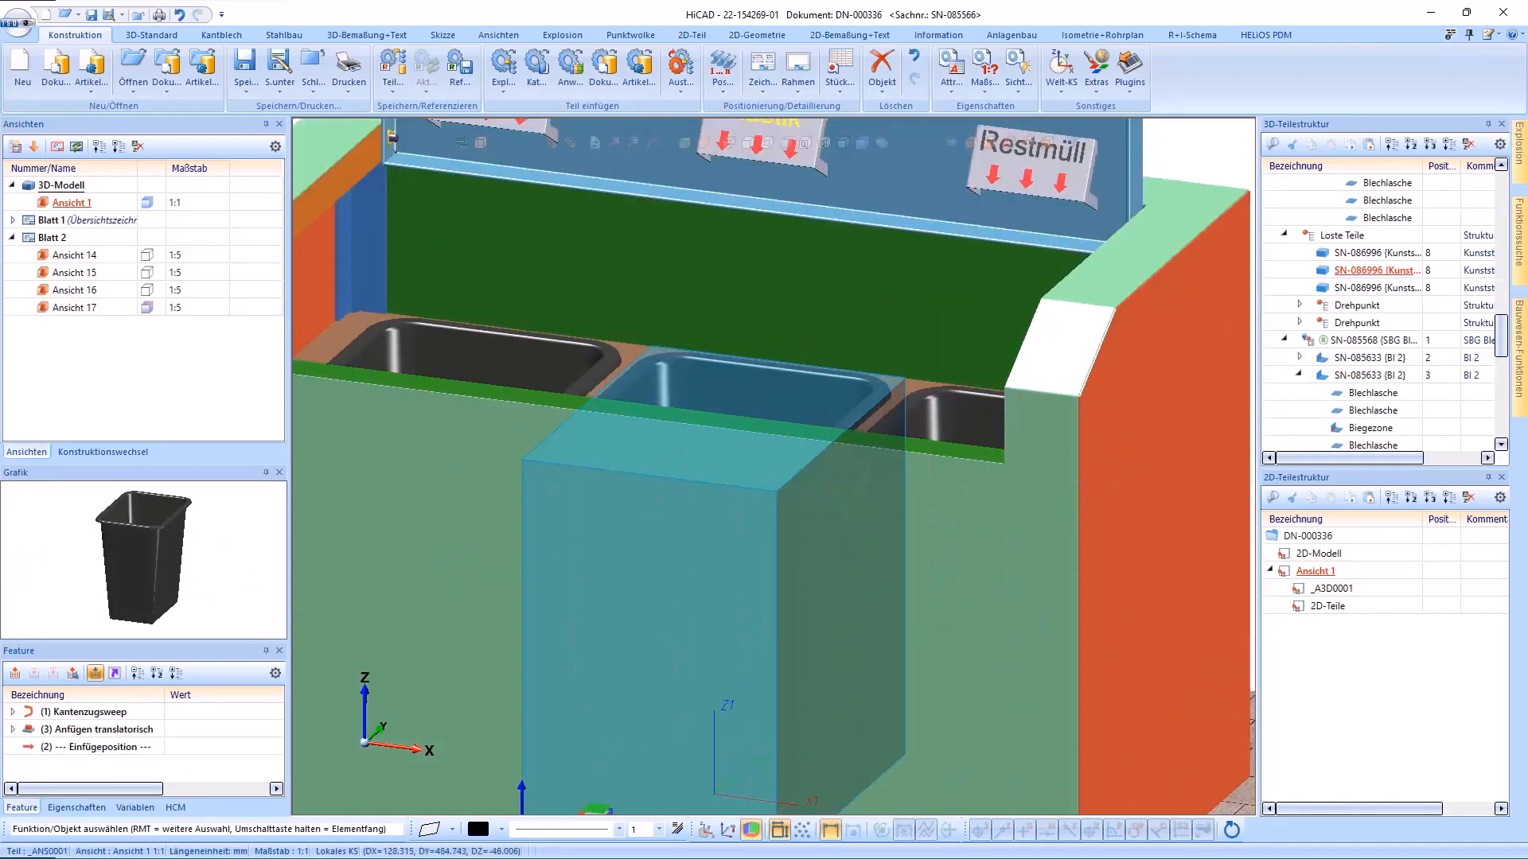
pyautogui.click(915, 414)
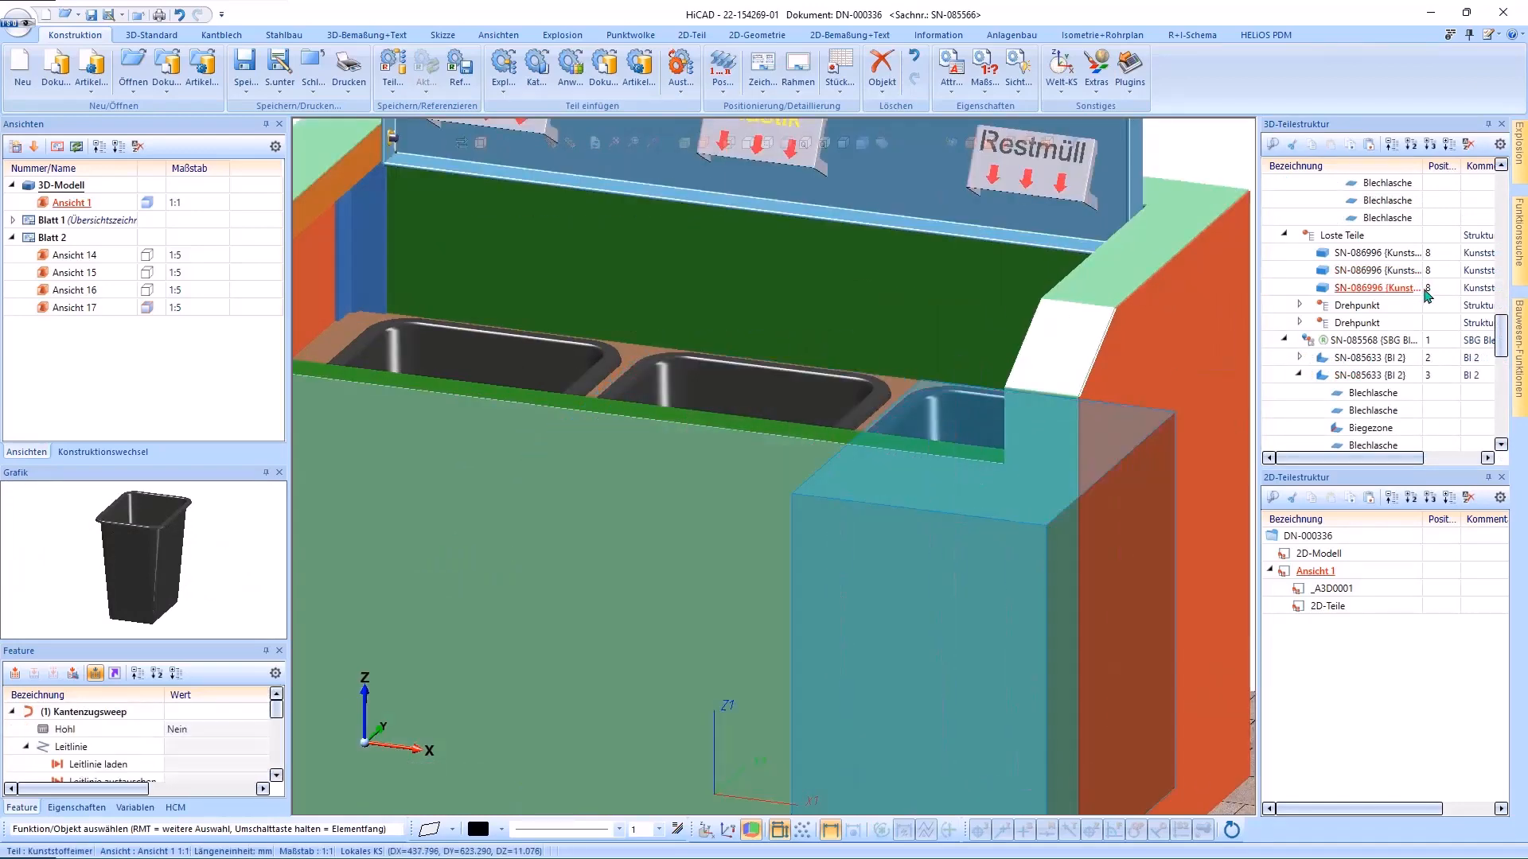
pyautogui.doubleClick(838, 502)
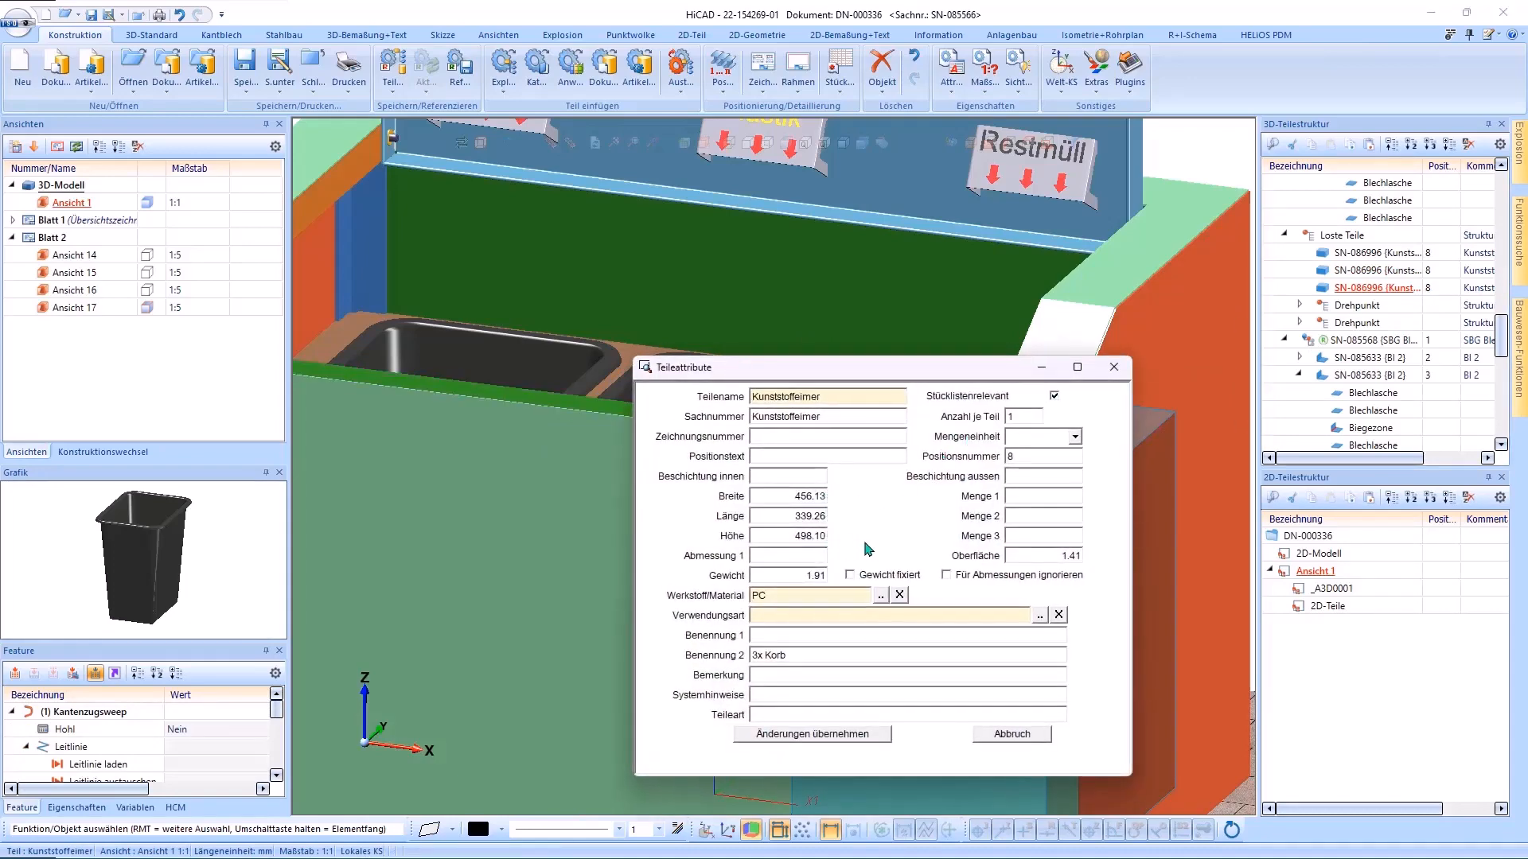
pyautogui.click(812, 734)
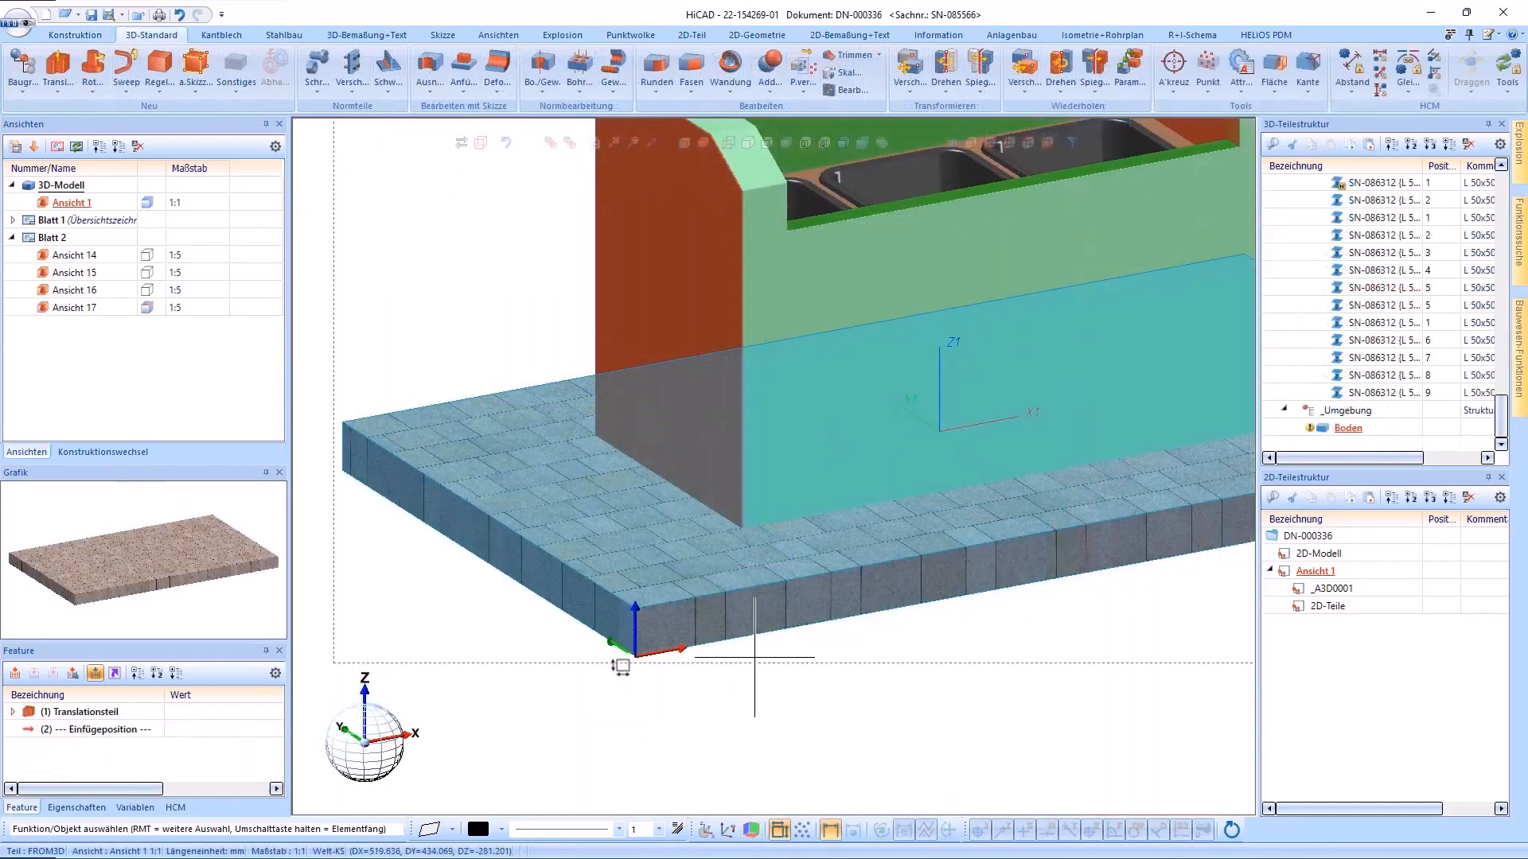
# Examine Breite, Länge and Höhe in the part attributes of the Boden slab, and apply the form.
pyautogui.click(682, 575)
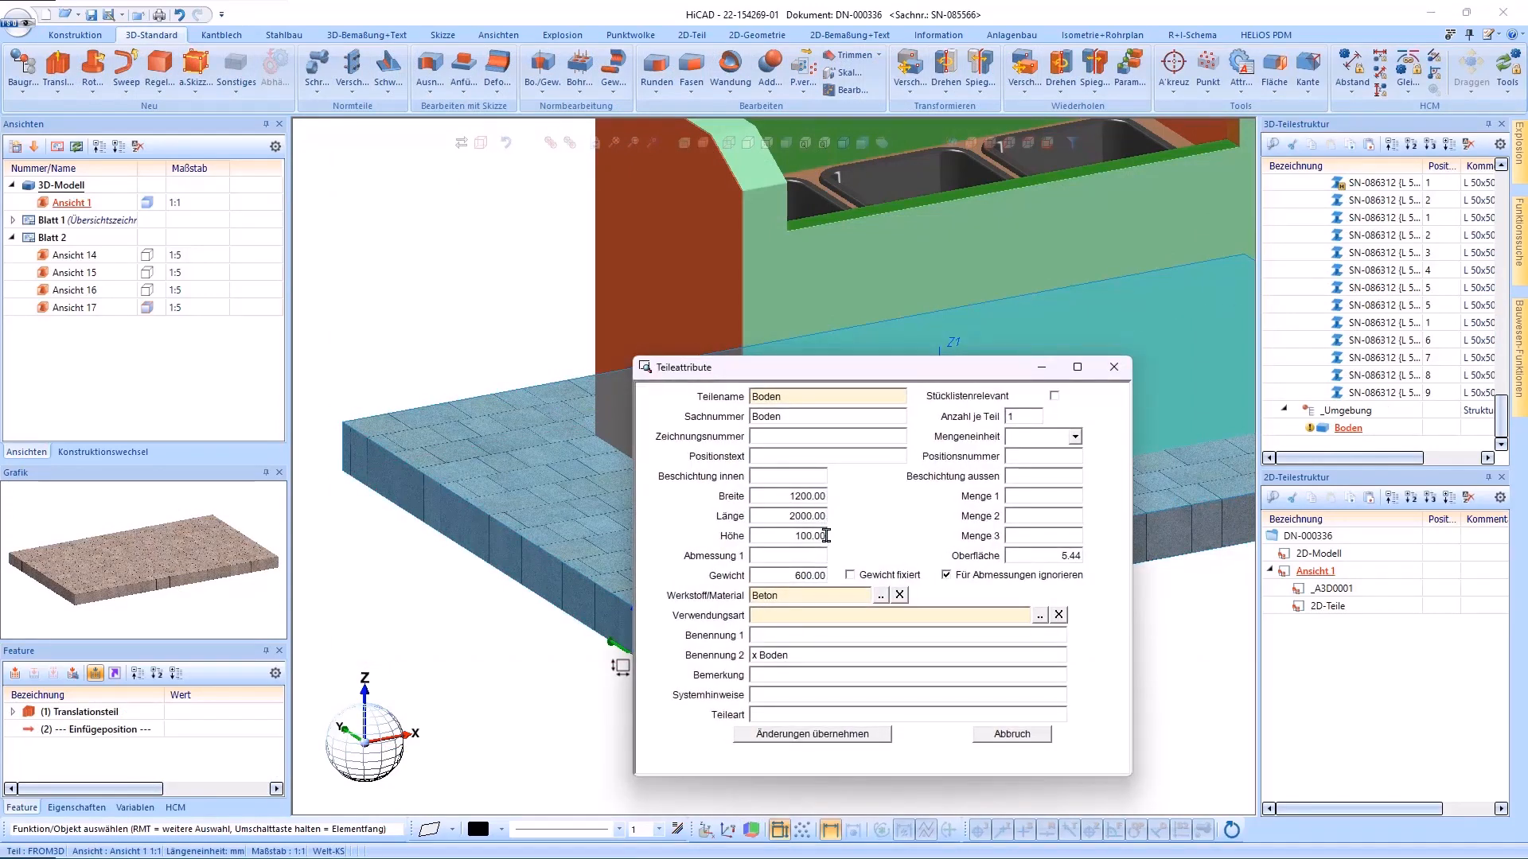
pyautogui.click(811, 734)
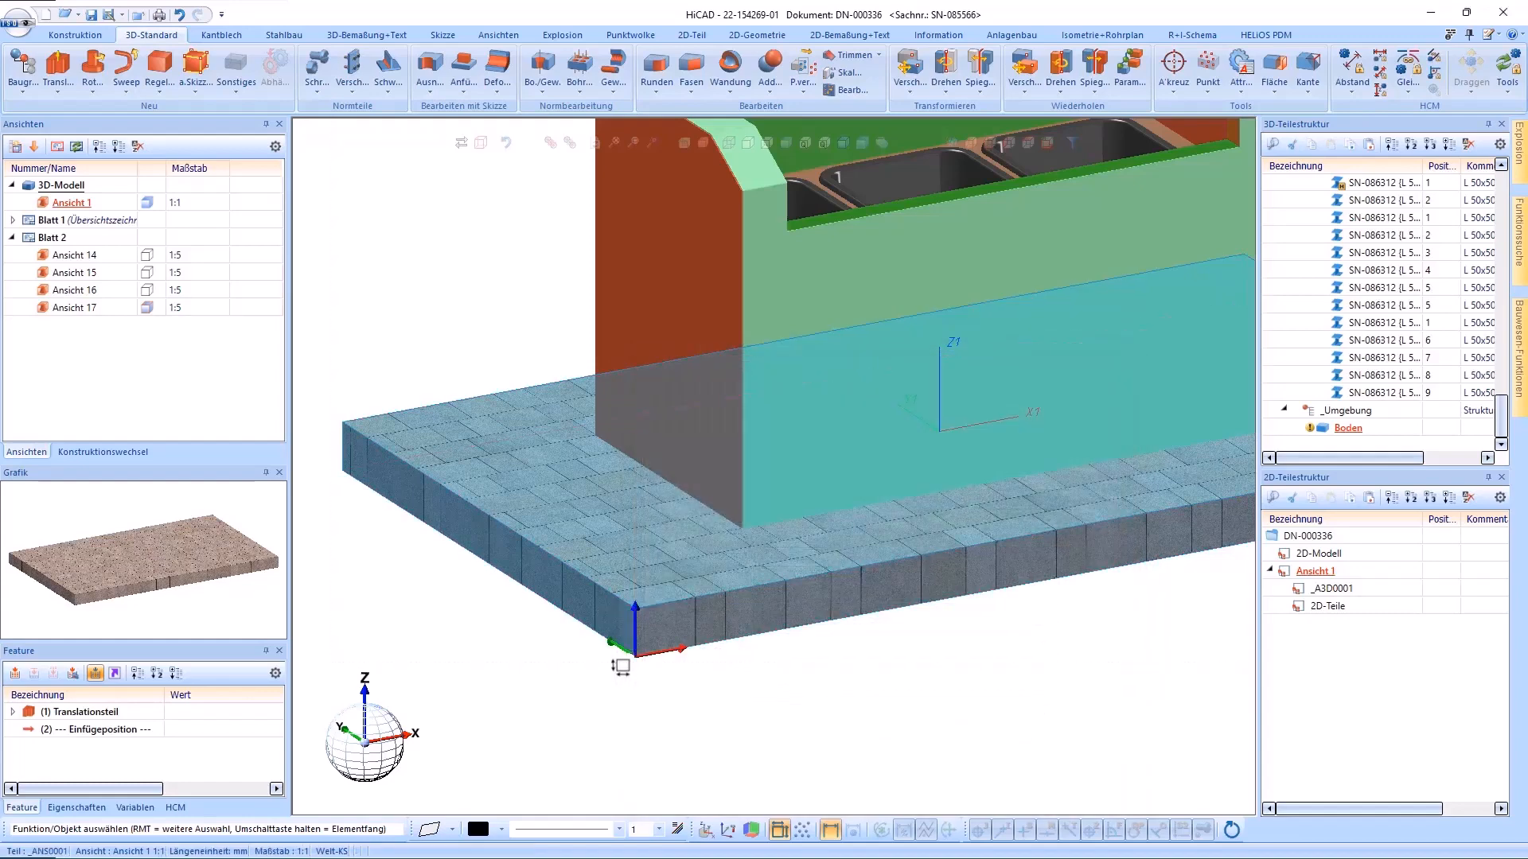
# Redefine the dimension orientation (Abmessungsausrichtung) of the Boden slab from a plane on its short side face.
pyautogui.rightClick(657, 612)
pyautogui.moveTo(740, 846)
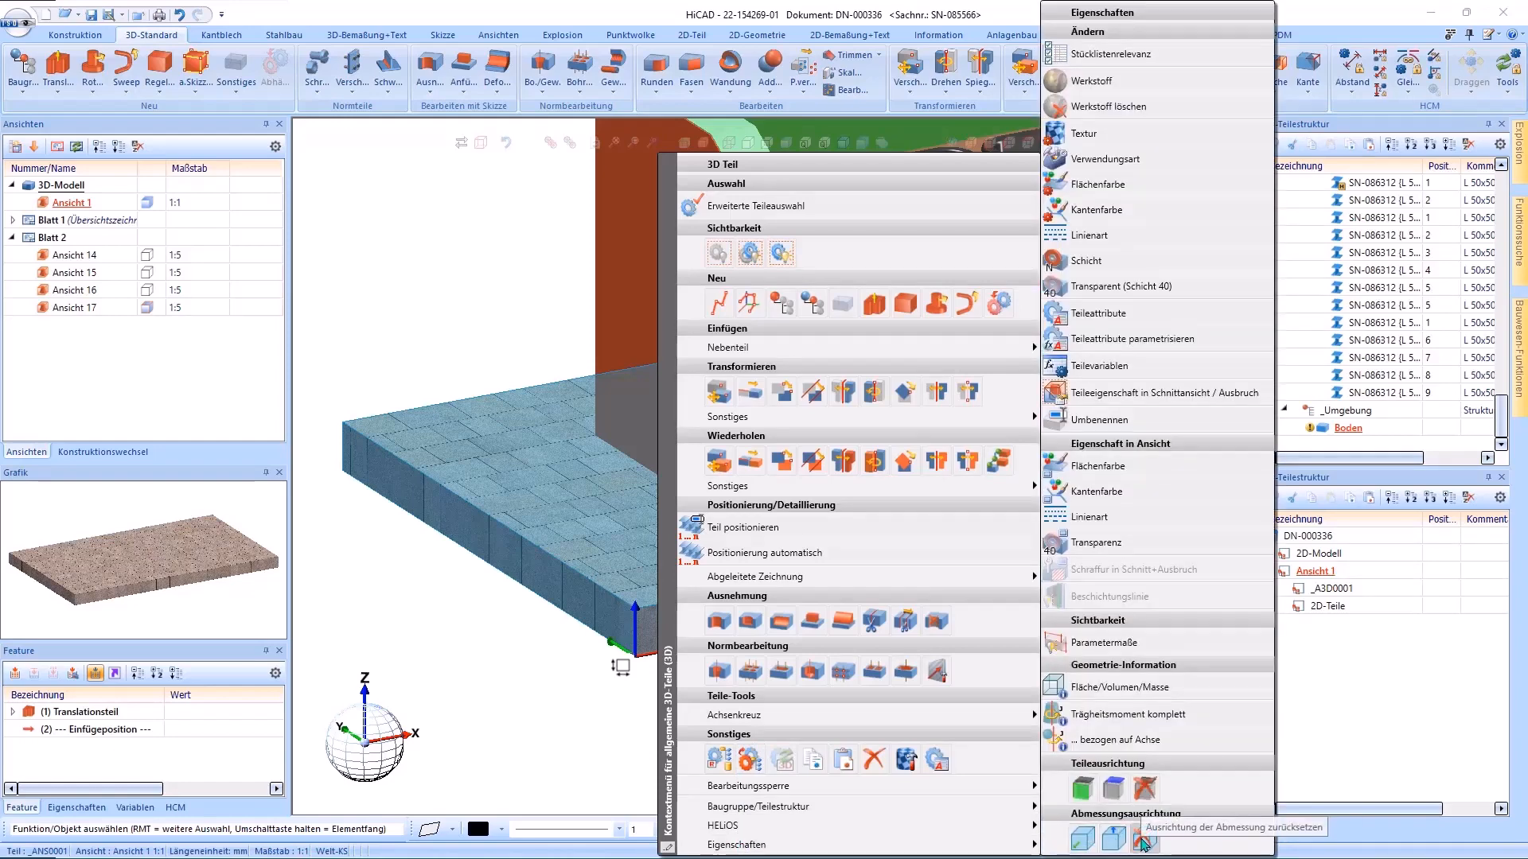
pyautogui.click(1144, 842)
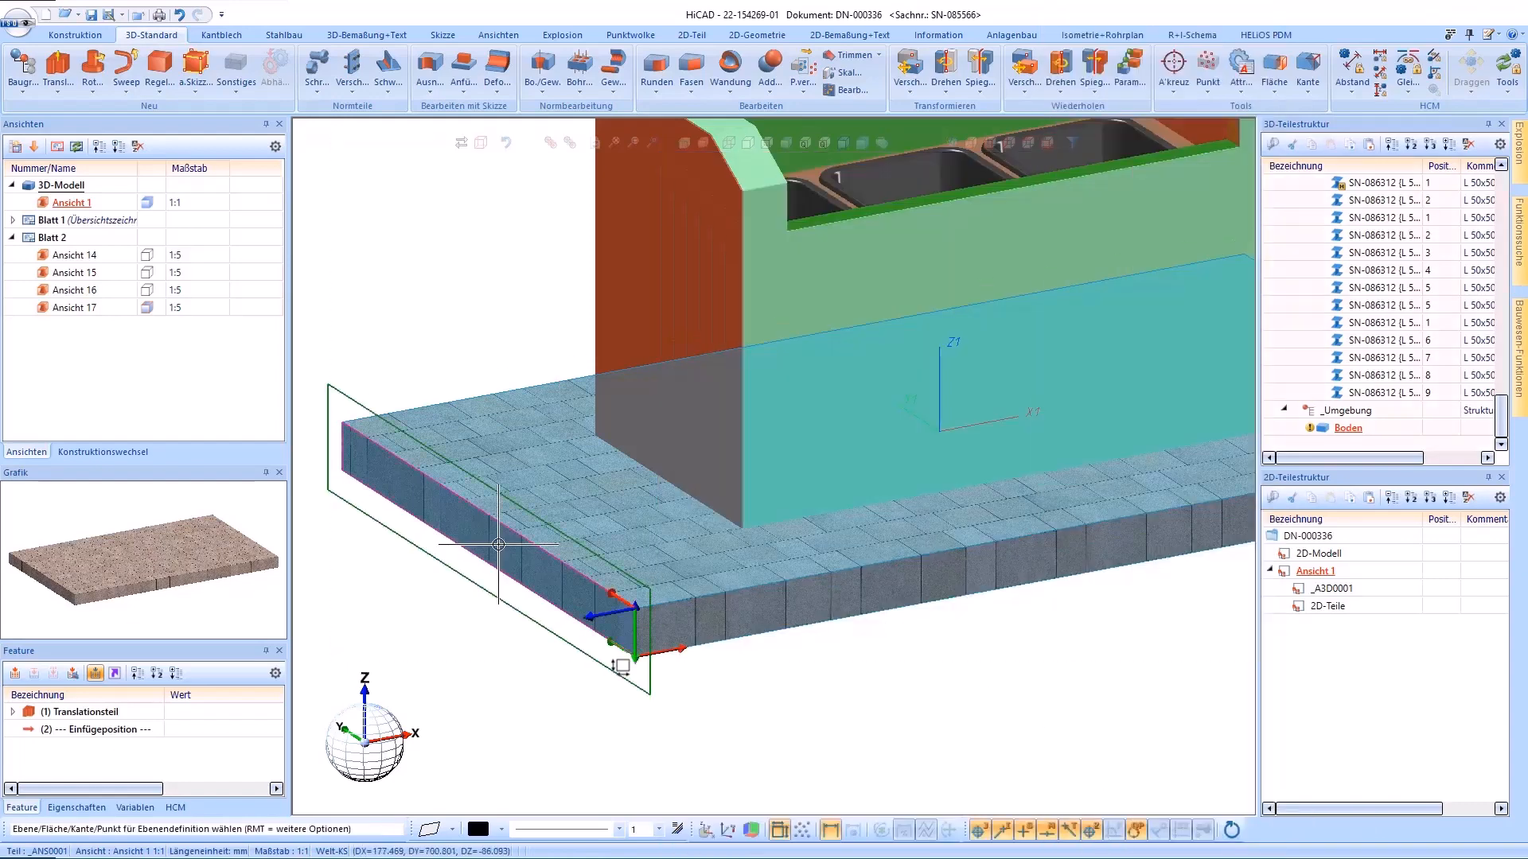
pyautogui.scroll(4, 371, 466)
pyautogui.click(588, 478)
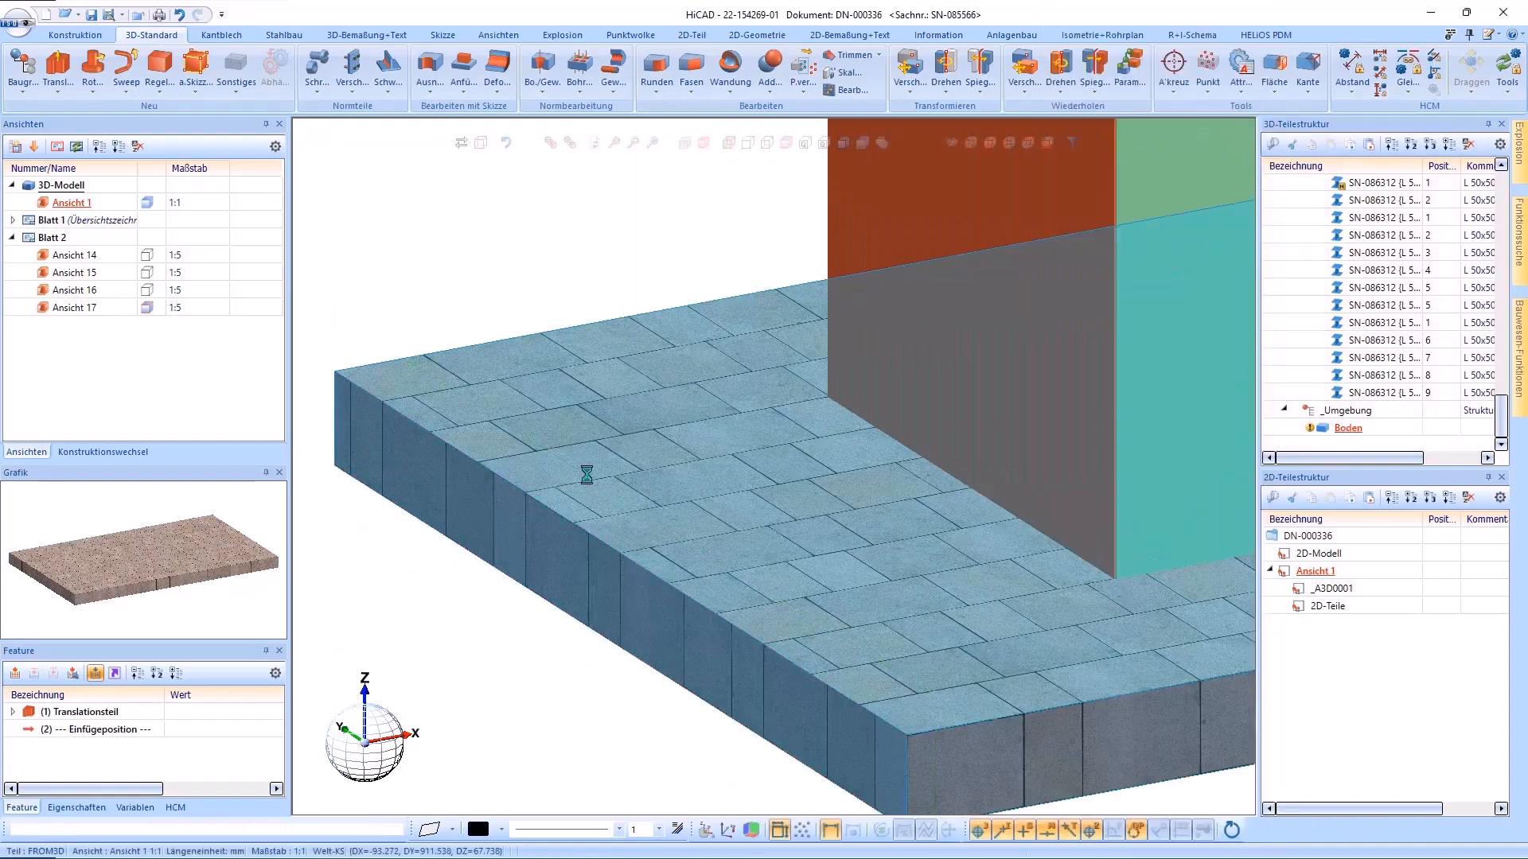
pyautogui.scroll(-4, 604, 493)
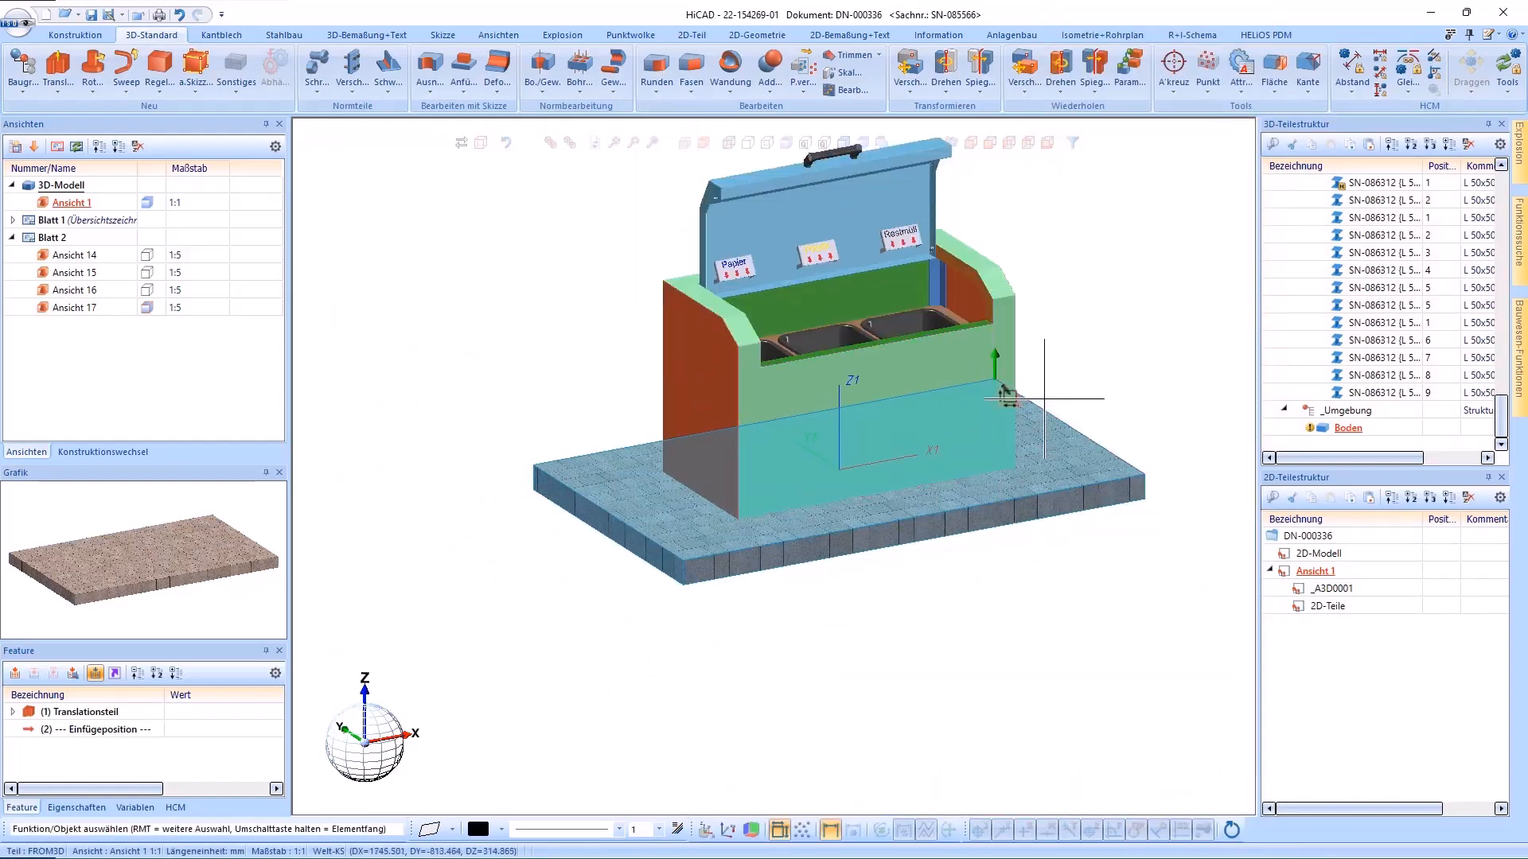
# Check how the new orientation affects Breite, Länge and Höhe in the Boden slab's part attributes, and apply the form.
pyautogui.moveTo(1061, 467); pyautogui.dragTo(986, 479, button='middle')
pyautogui.scroll(-4, 986, 479)
pyautogui.scroll(4, 1132, 459)
pyautogui.doubleClick(1022, 446)
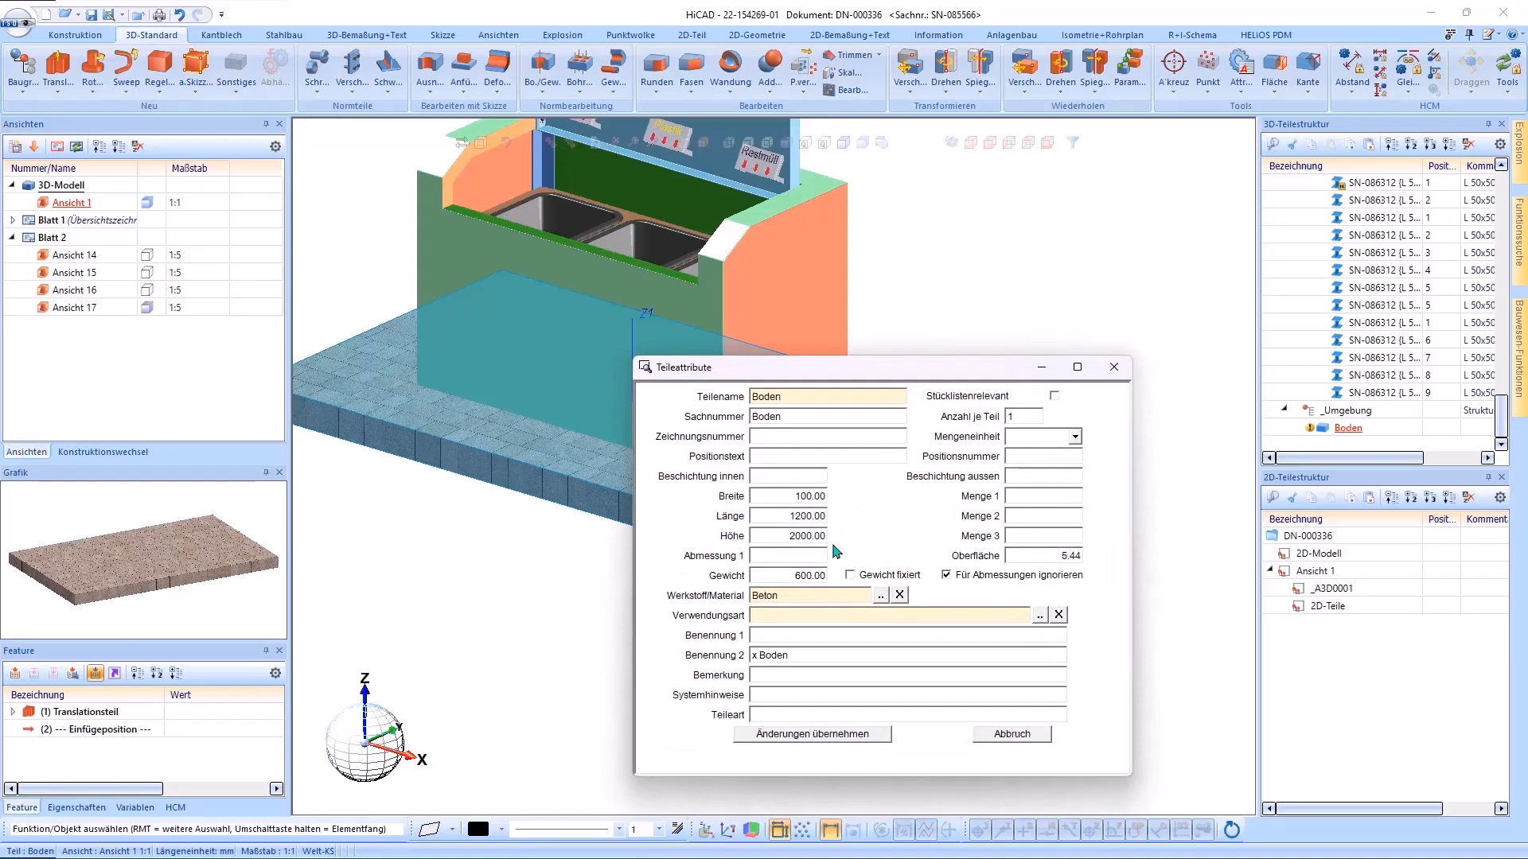
pyautogui.click(860, 735)
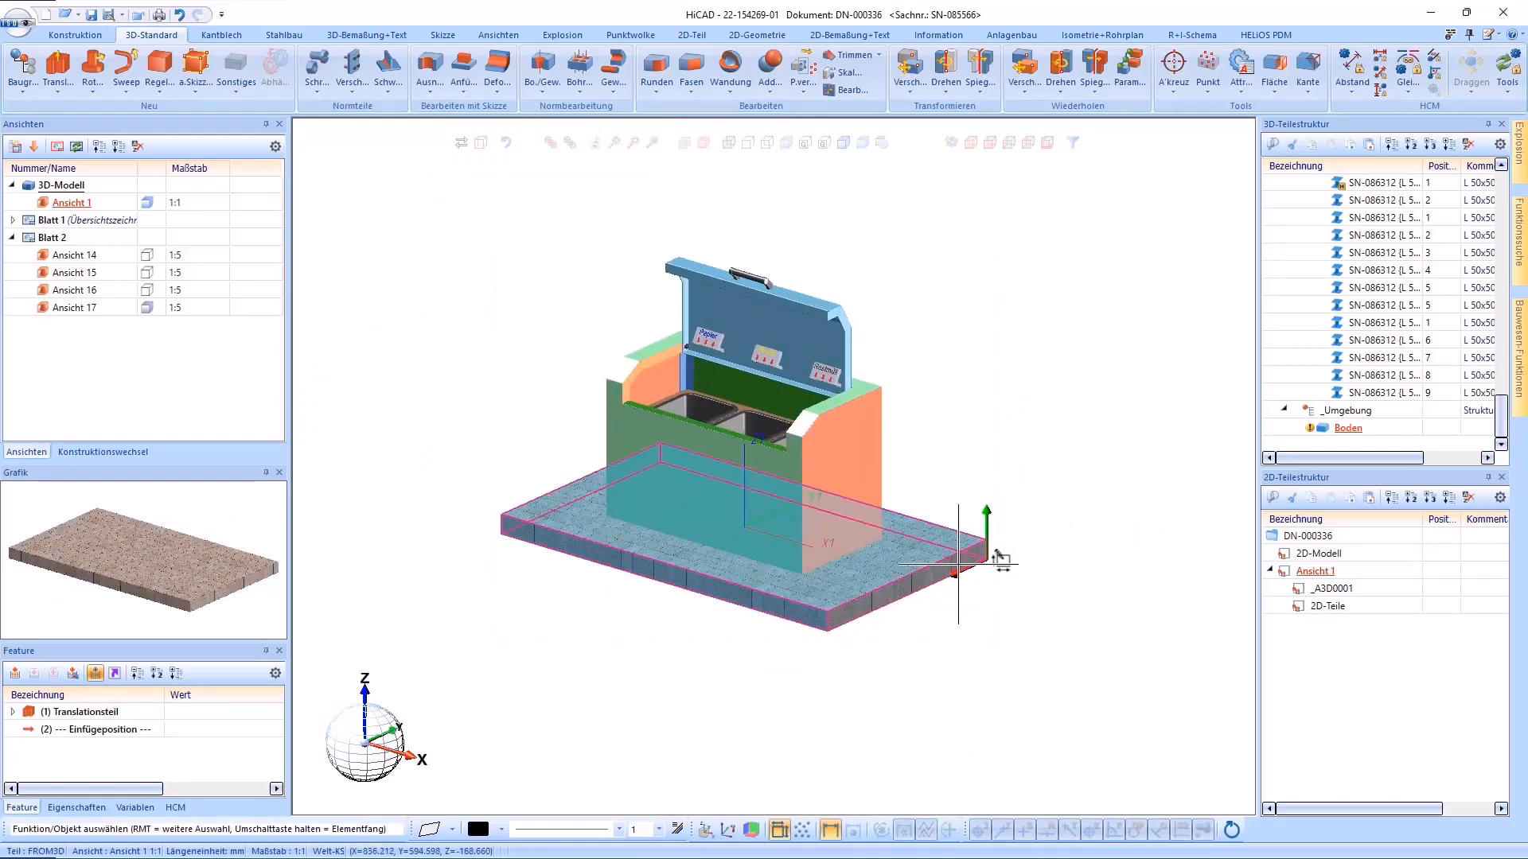
# Reset the dimension orientation (Abmessungsausrichtung) of the Boden slab.
pyautogui.rightClick(1000, 559)
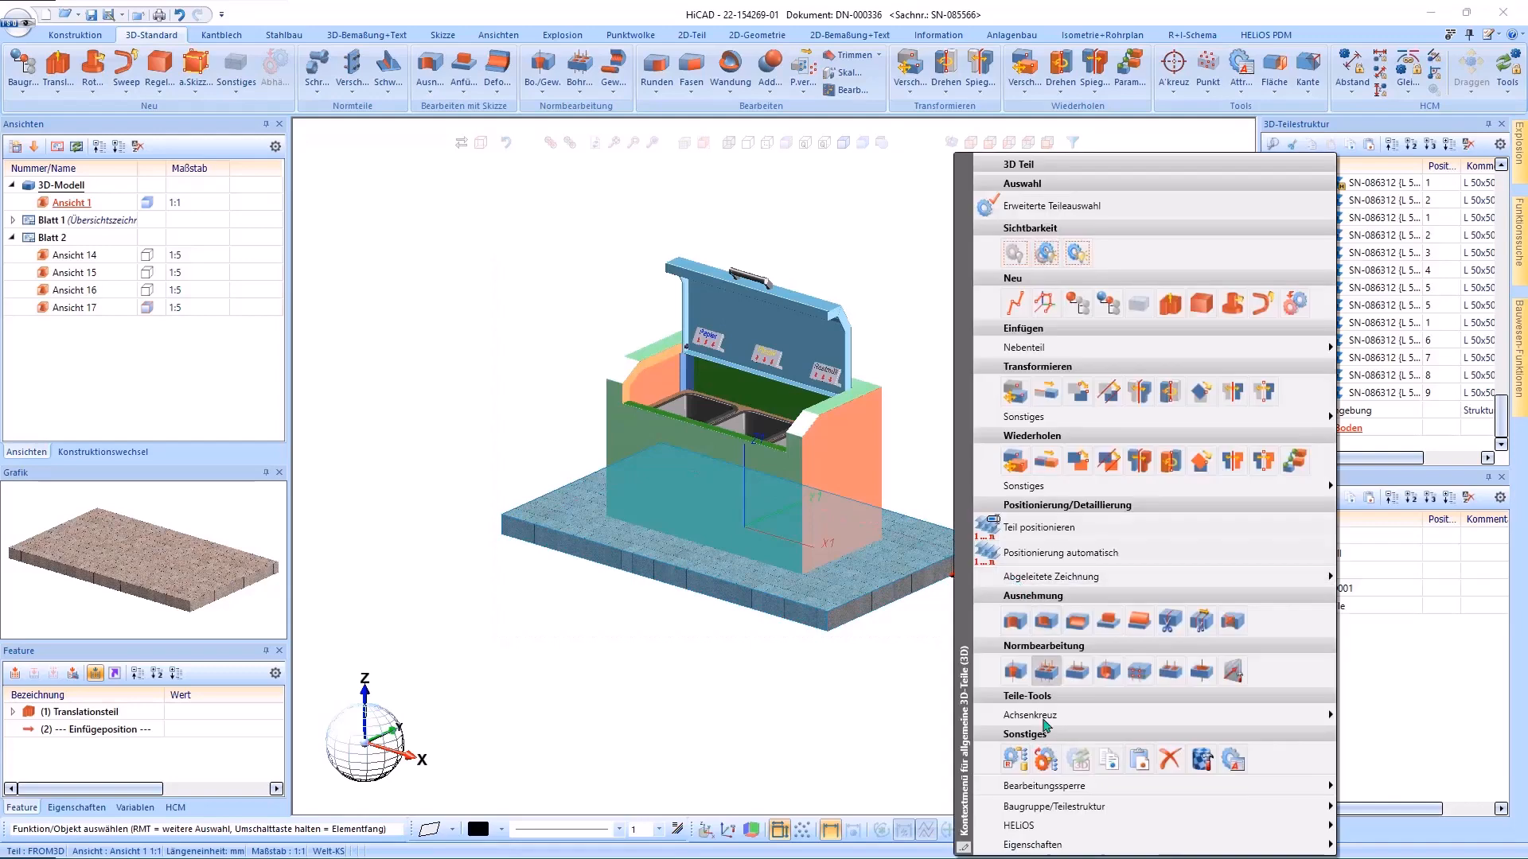
pyautogui.moveTo(1038, 845)
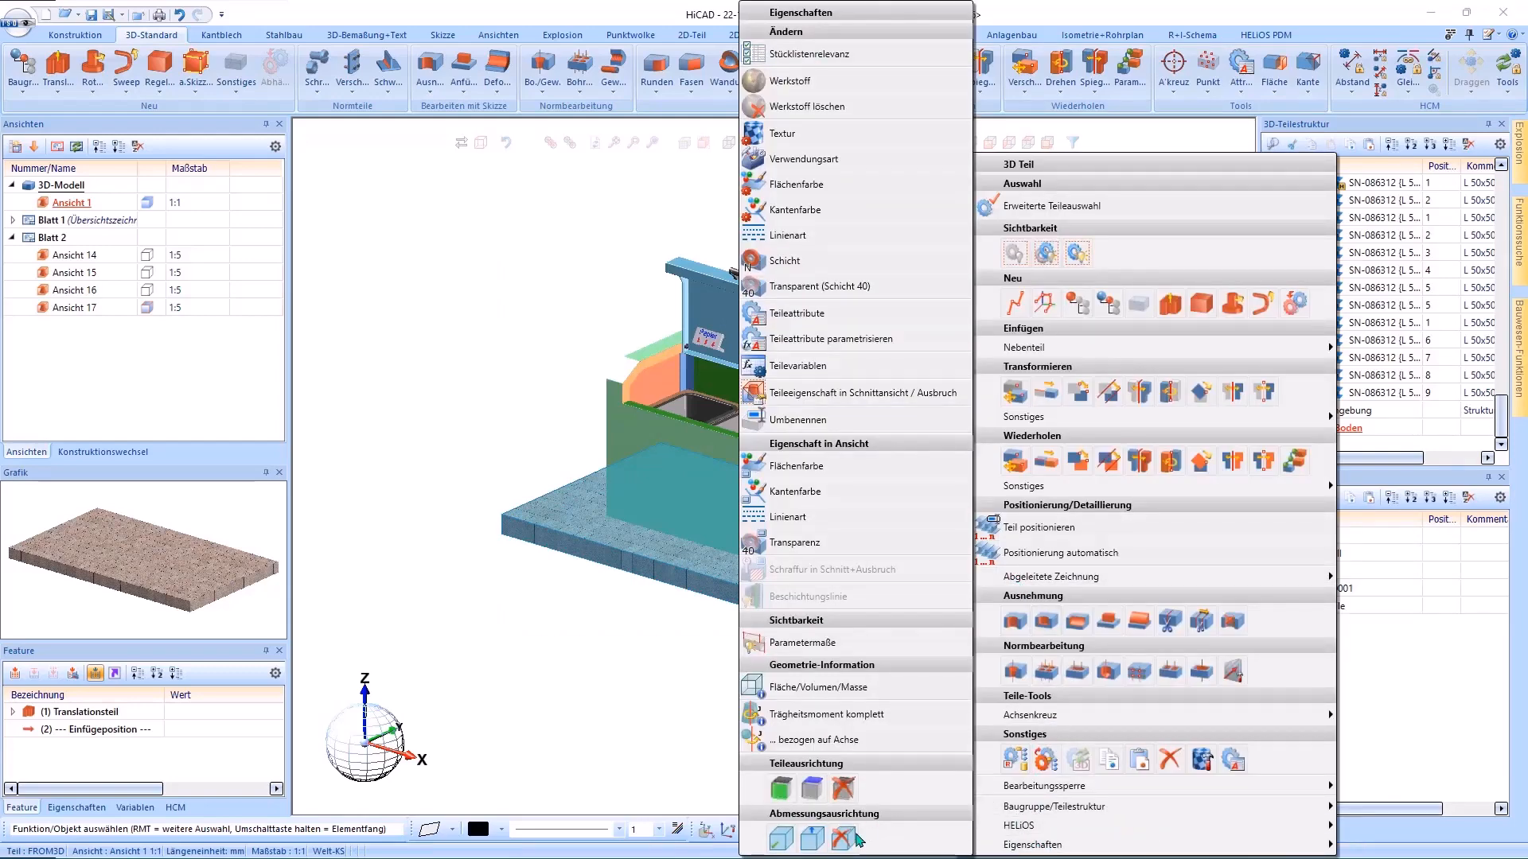
pyautogui.click(853, 842)
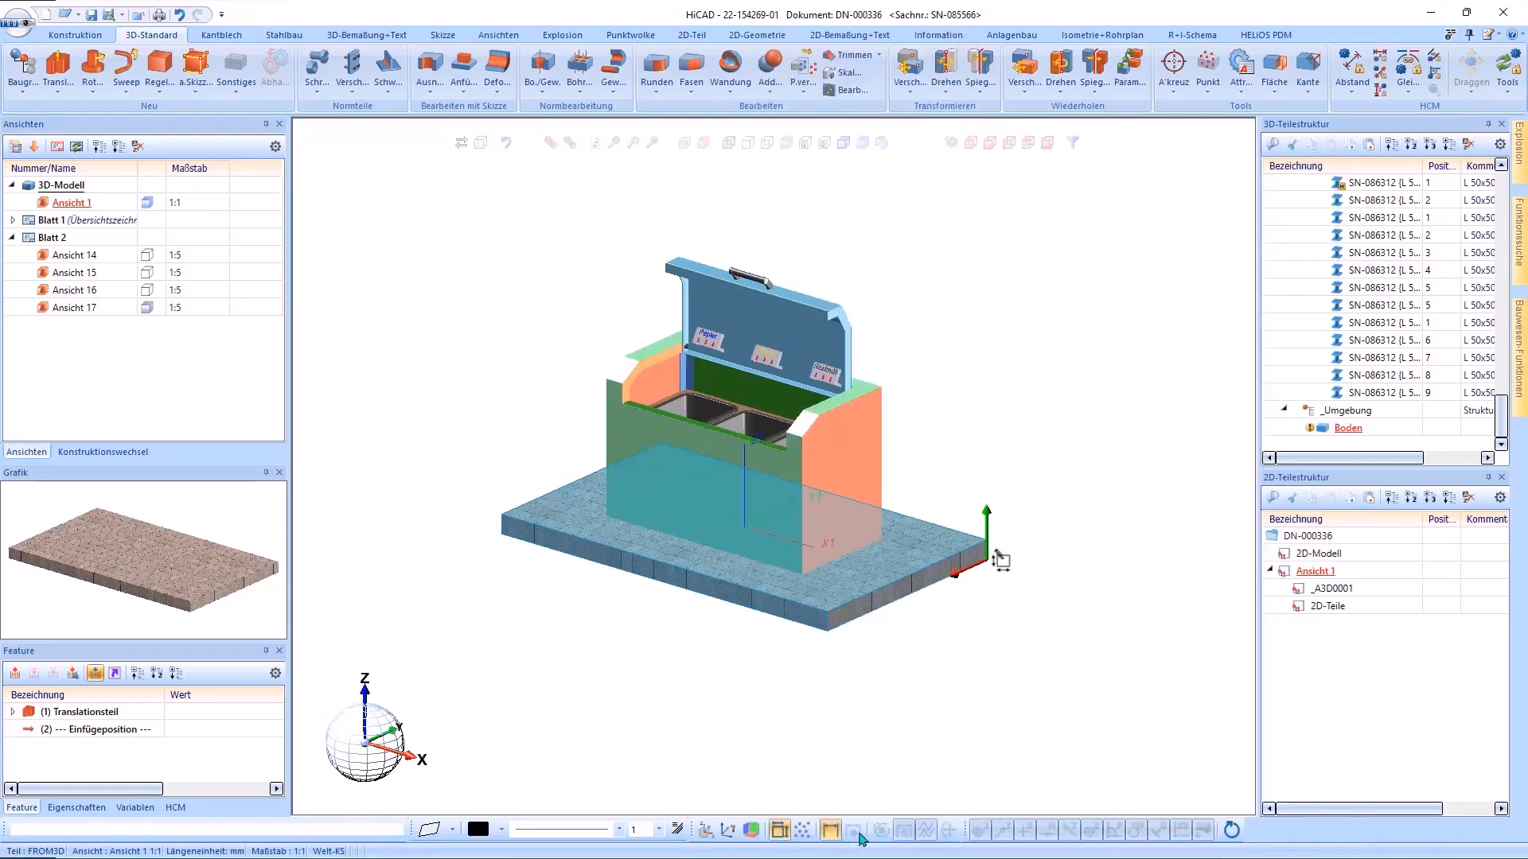
# Define the part orientation (Teileausrichtung) of the Boden slab by a plane picked at its front corner, and inspect the axes there.
pyautogui.rightClick(560, 529)
pyautogui.moveTo(681, 845)
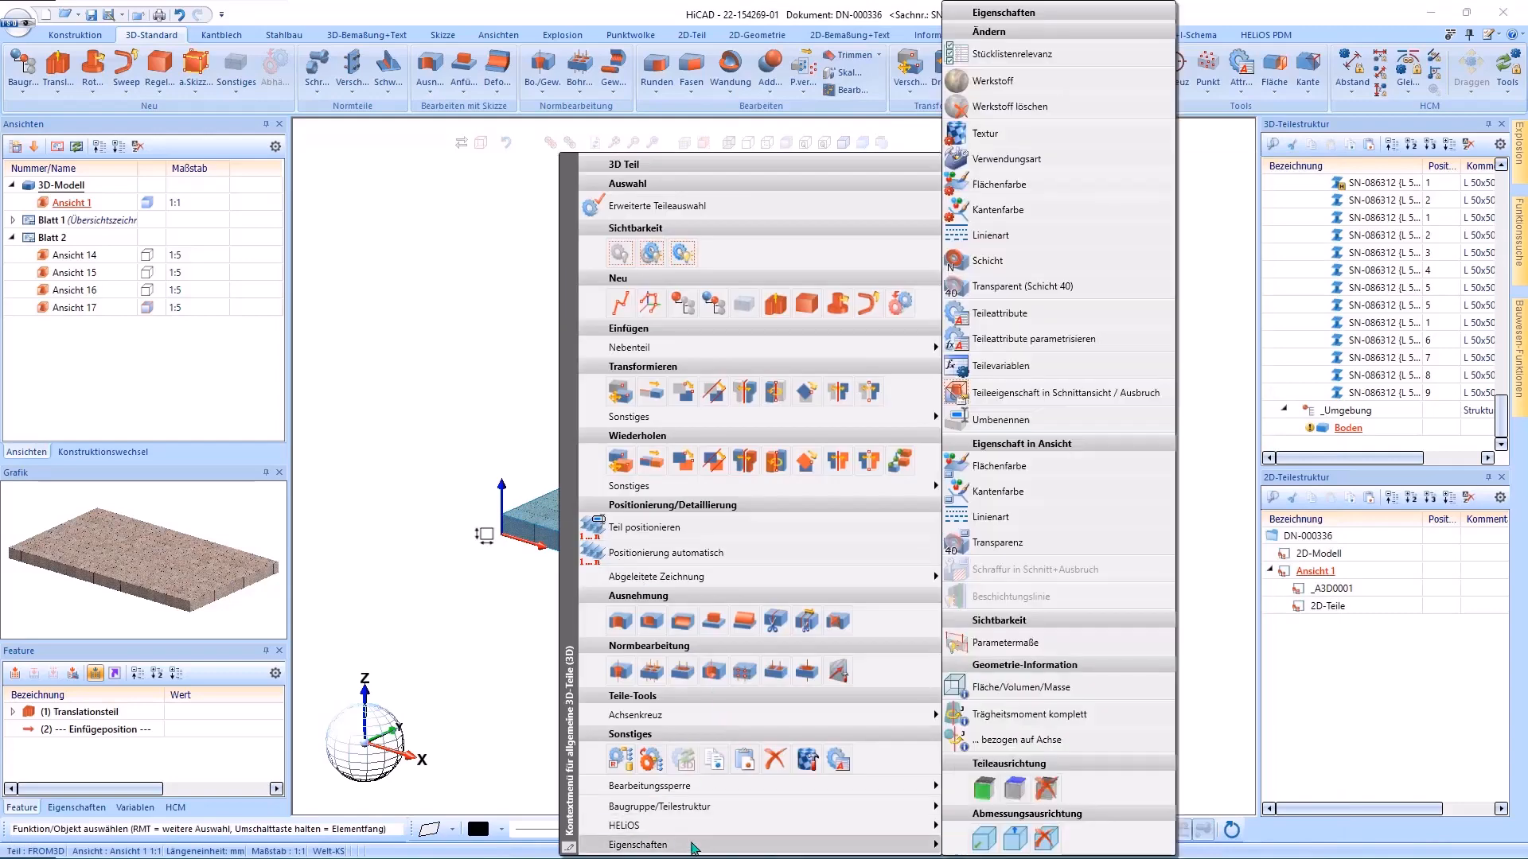
pyautogui.click(1014, 788)
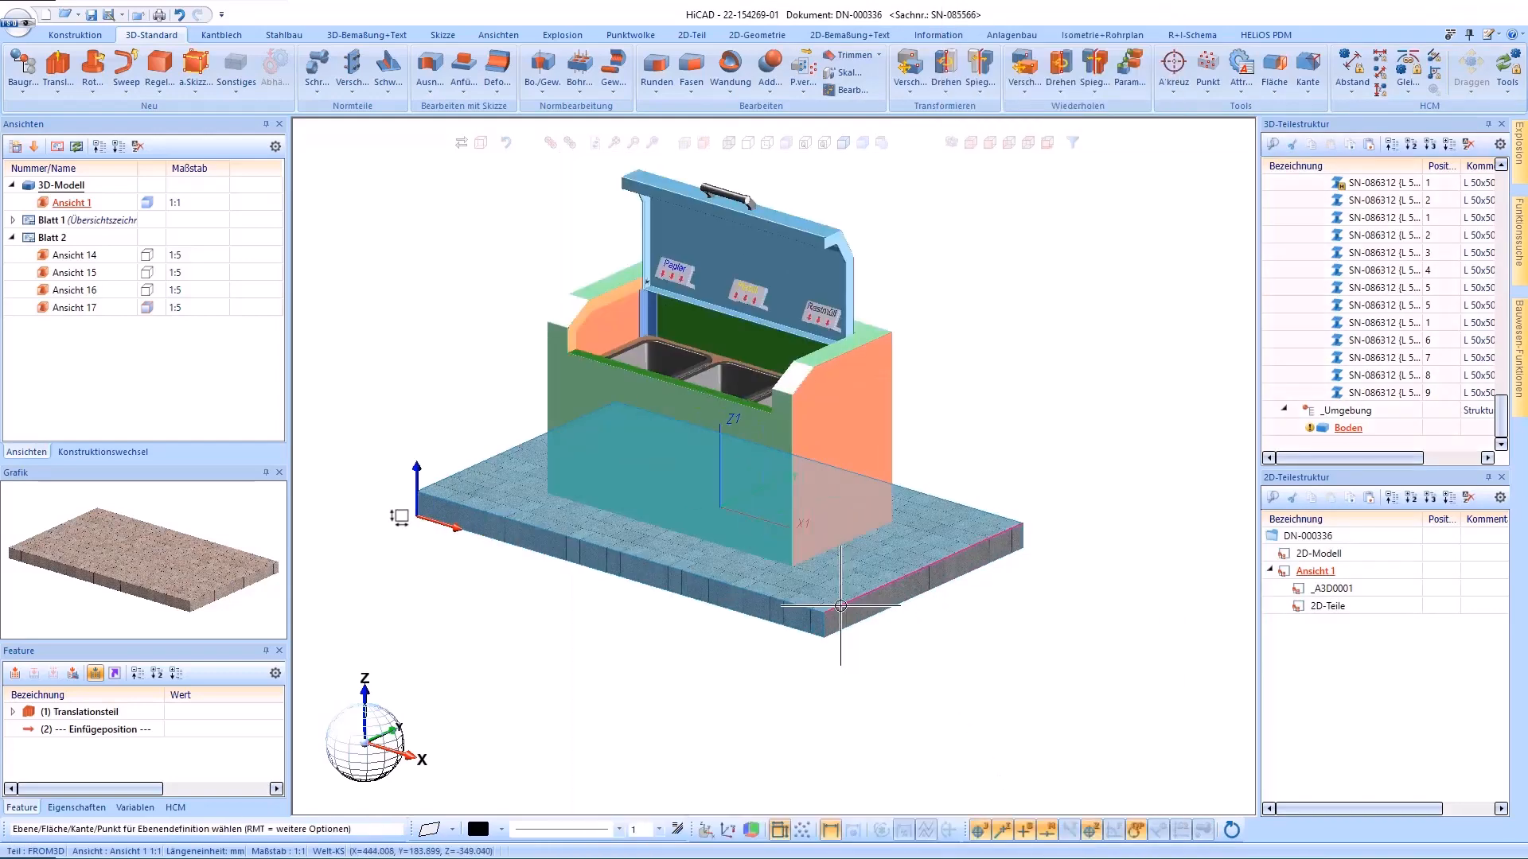
pyautogui.click(828, 582)
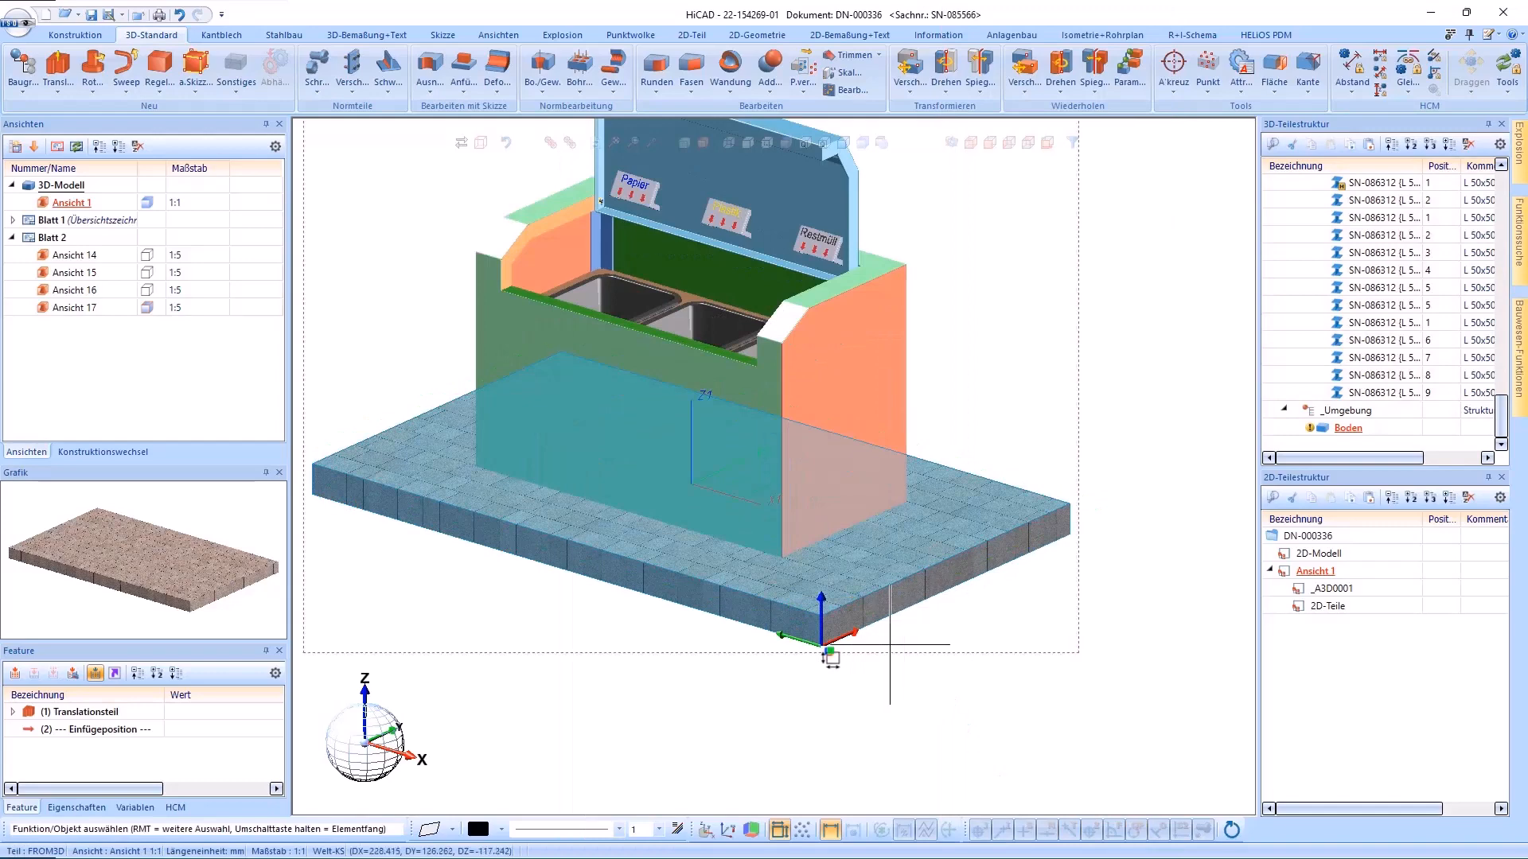
pyautogui.scroll(3, 839, 675)
pyautogui.scroll(2, 838, 675)
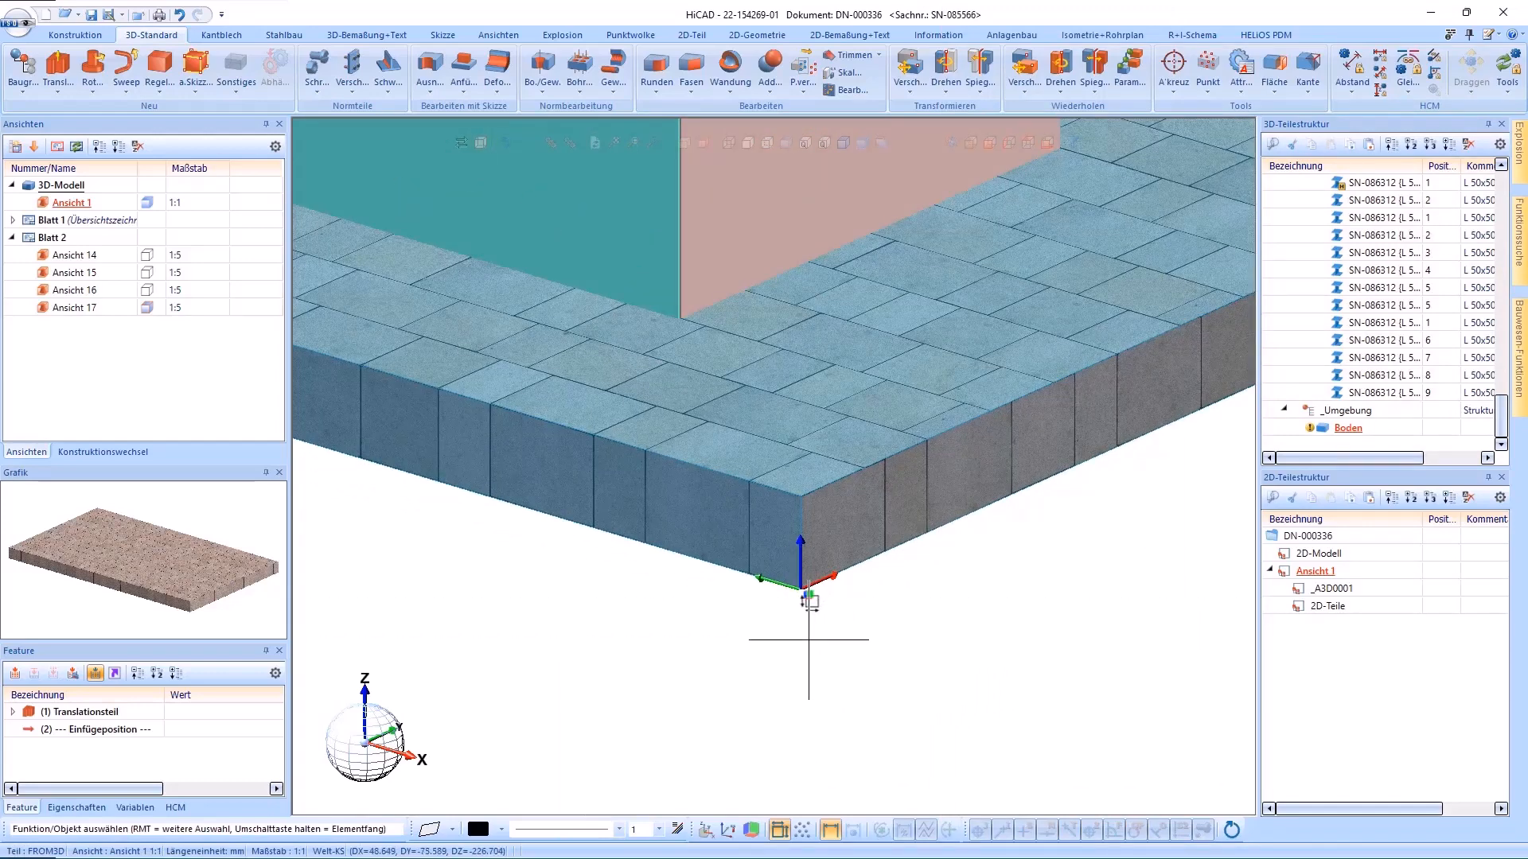
pyautogui.scroll(-5, 806, 646)
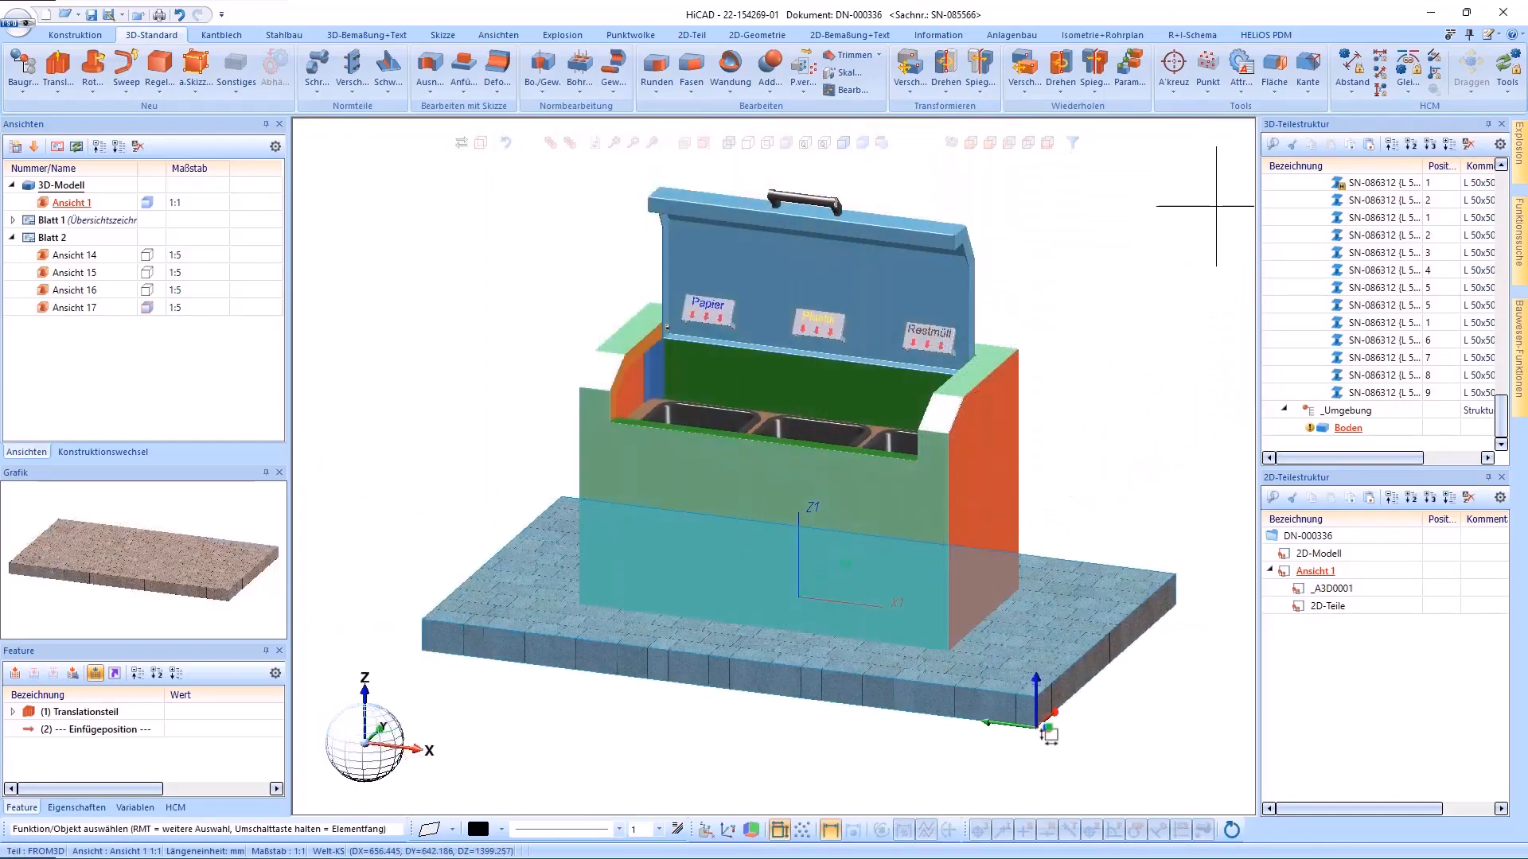